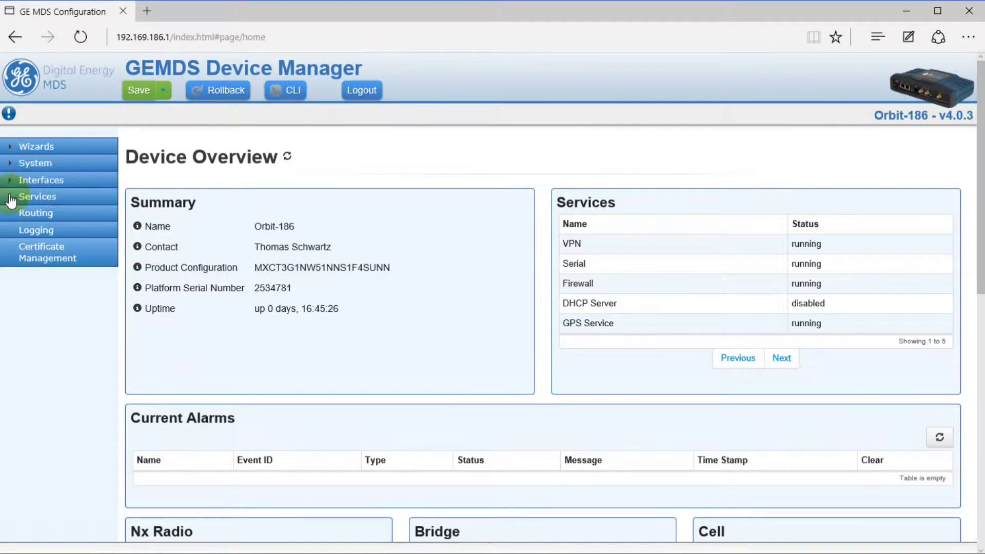
Expand the device services list in the navigation tree.
click(10, 199)
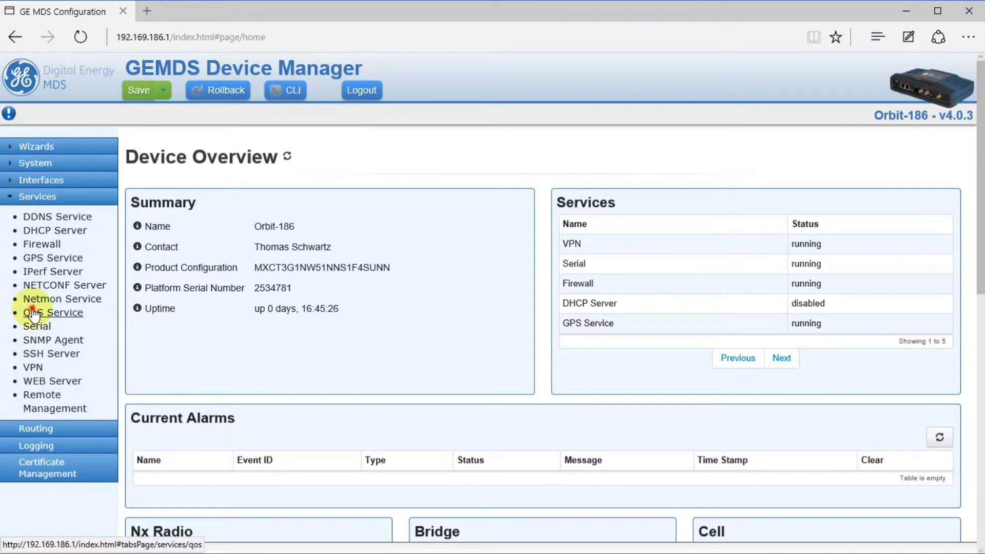
Open QoS Service Basic Config, check classifiers FTP, GOOSE and VLAN-101, and expand the Policy list.
click(32, 313)
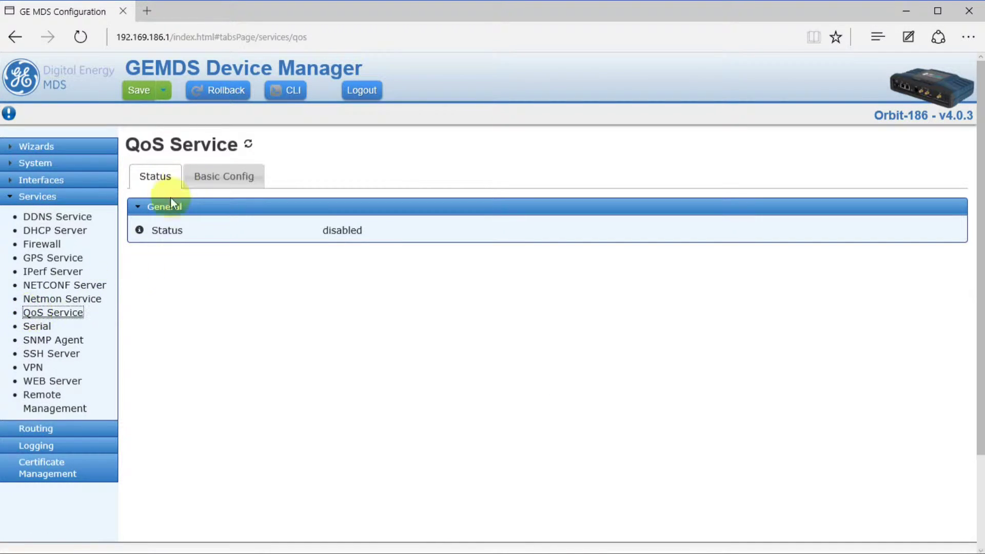
click(208, 174)
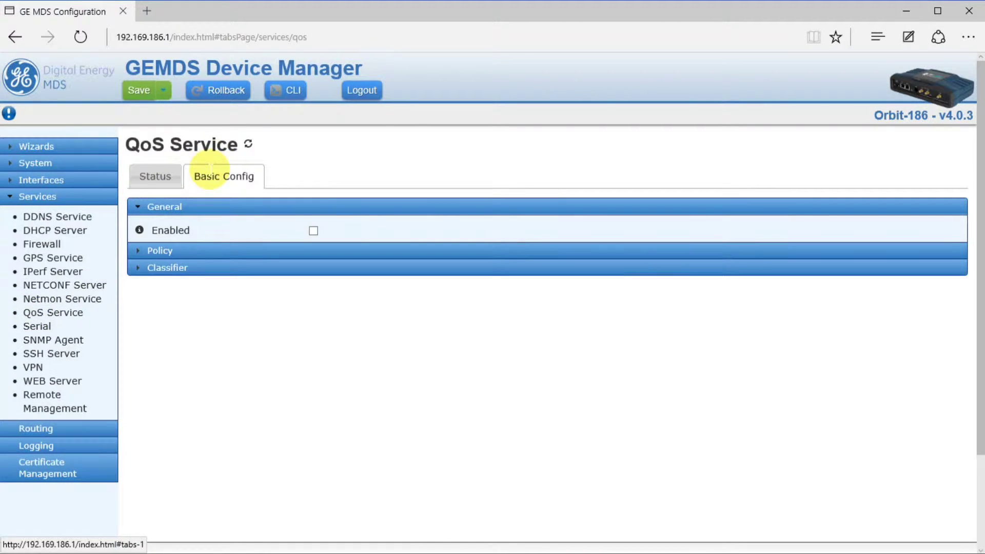
click(175, 272)
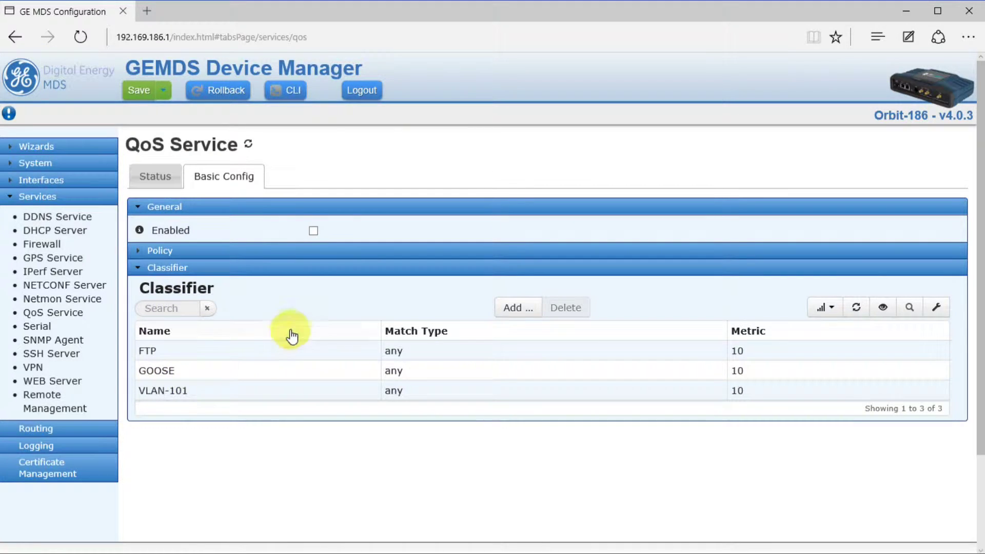
click(191, 267)
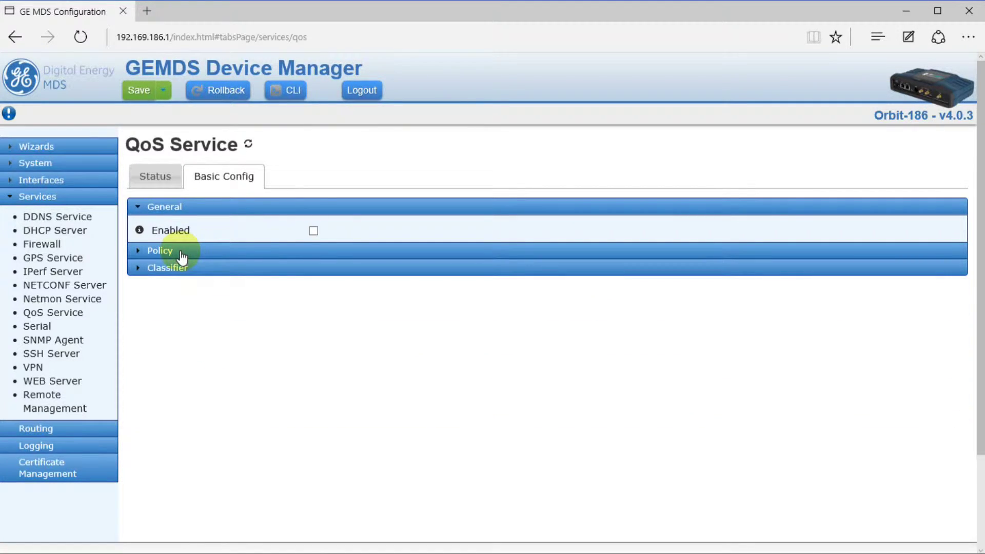
click(182, 255)
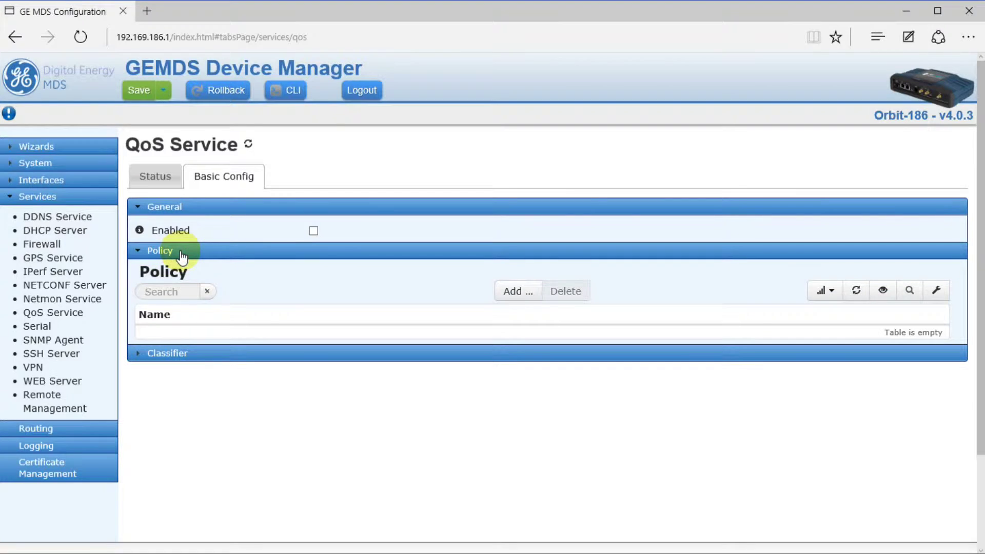
Add a new QoS policy named Main-Policy.
click(513, 291)
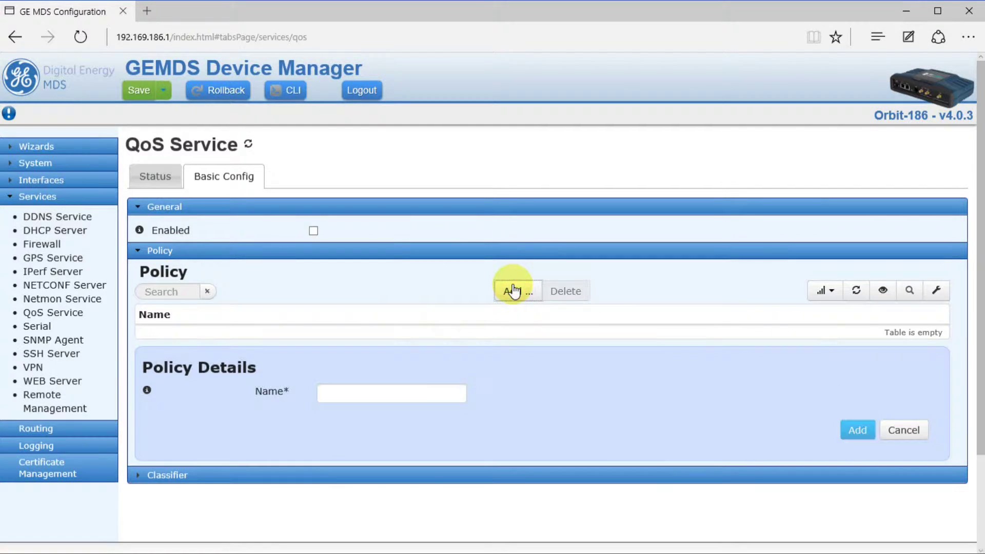
click(375, 398)
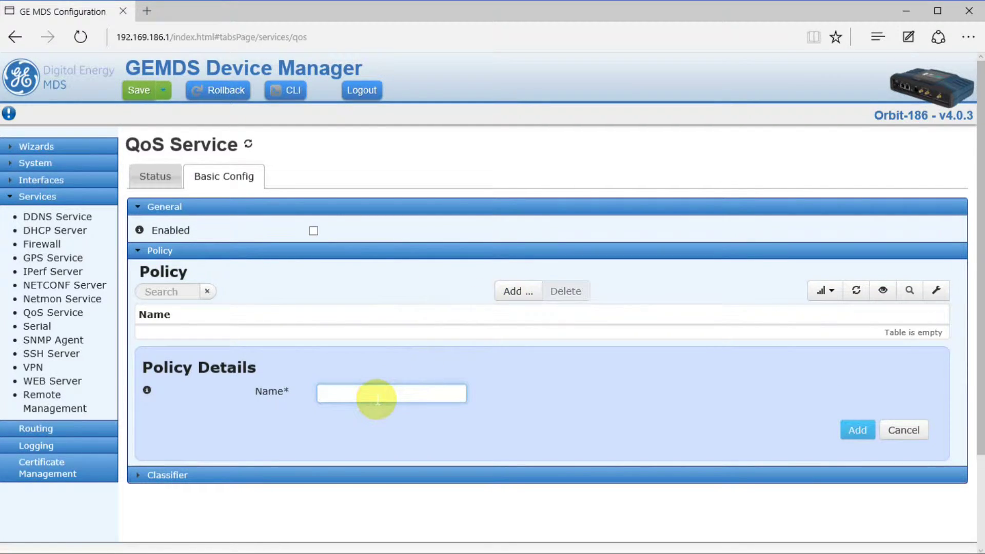
text(Main-Policy)
click(855, 428)
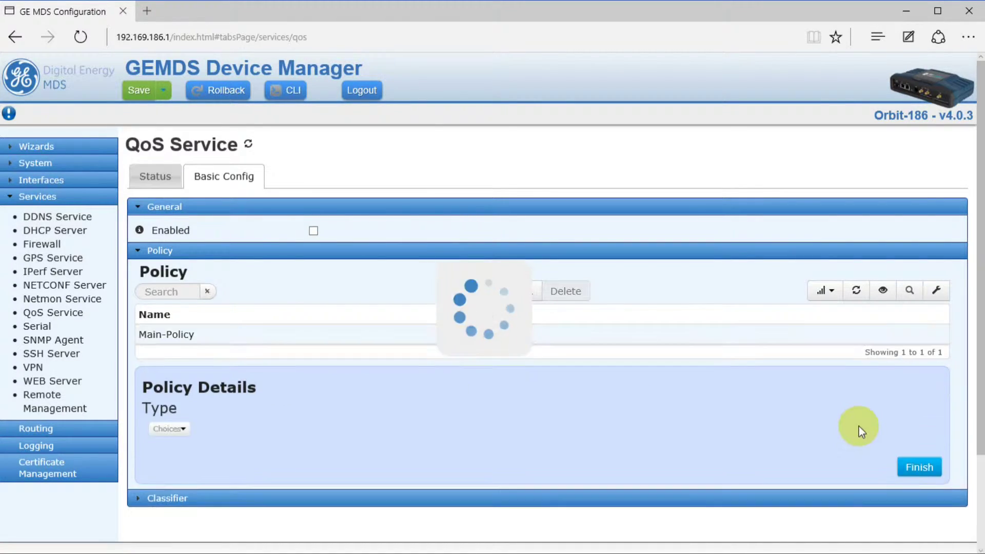
Set Main-Policy's type to Shaping with Shaping Htb enabled.
click(162, 428)
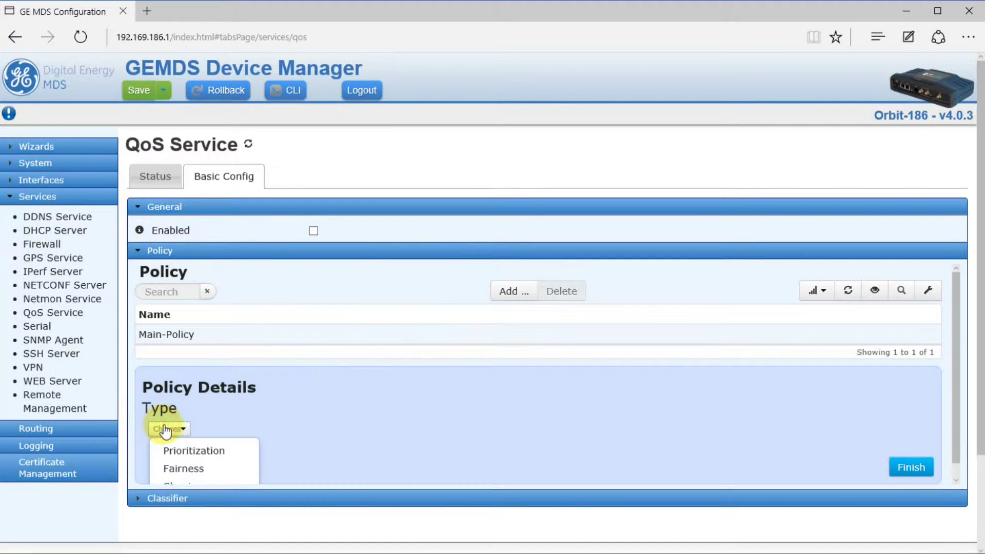
scroll(169, 433, down, 2)
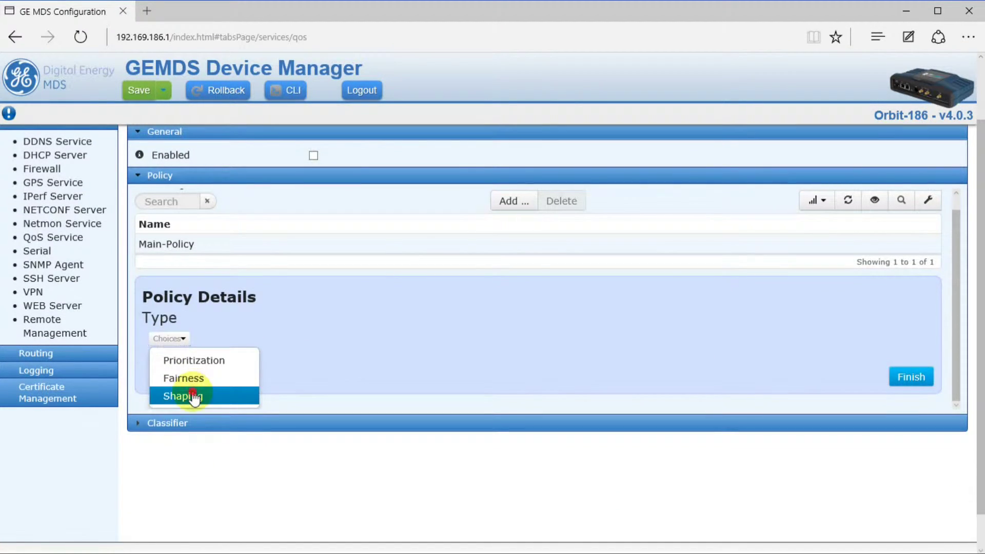
click(193, 397)
click(178, 374)
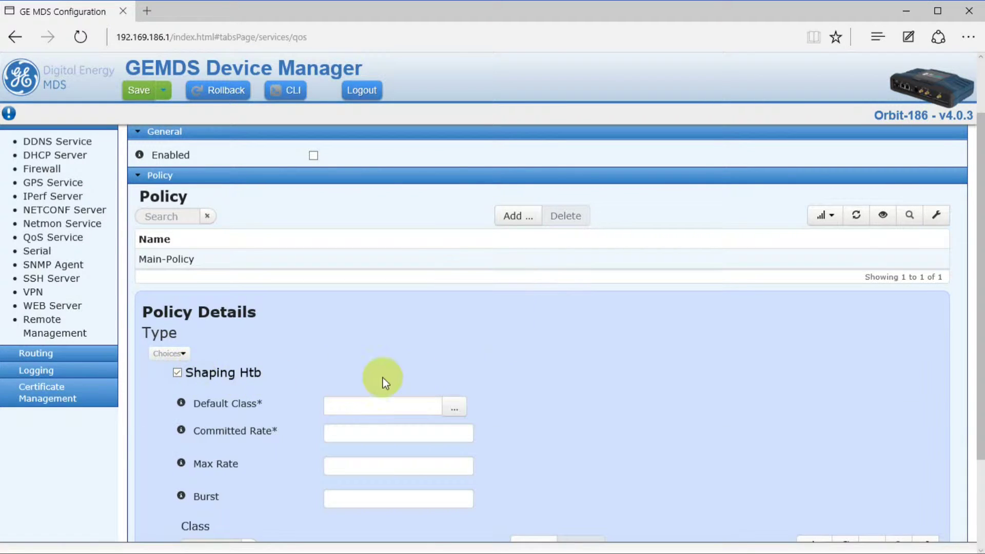
scroll(450, 358, down, 3)
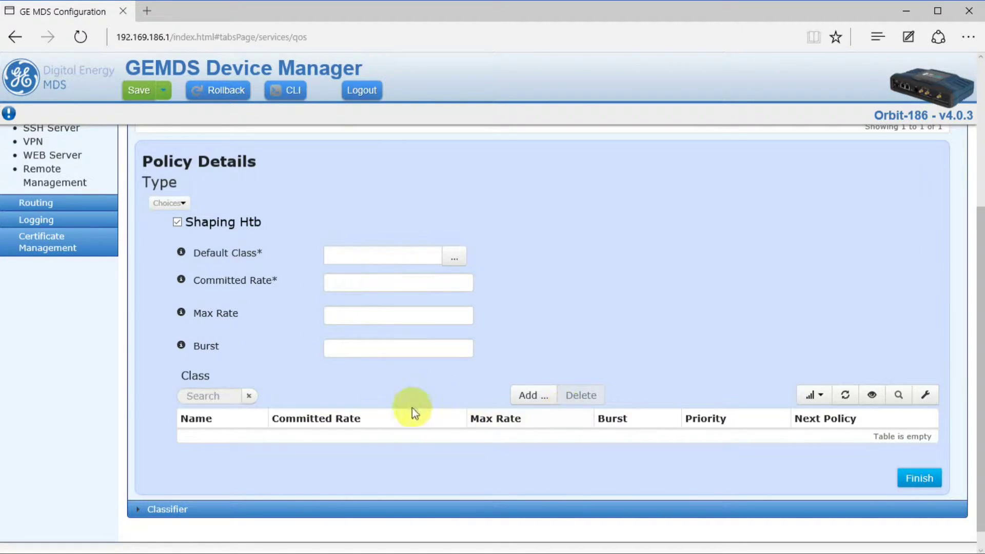
click(532, 396)
Add a class named Default-Class to Main-Policy.
scroll(420, 387, down, 3)
click(400, 352)
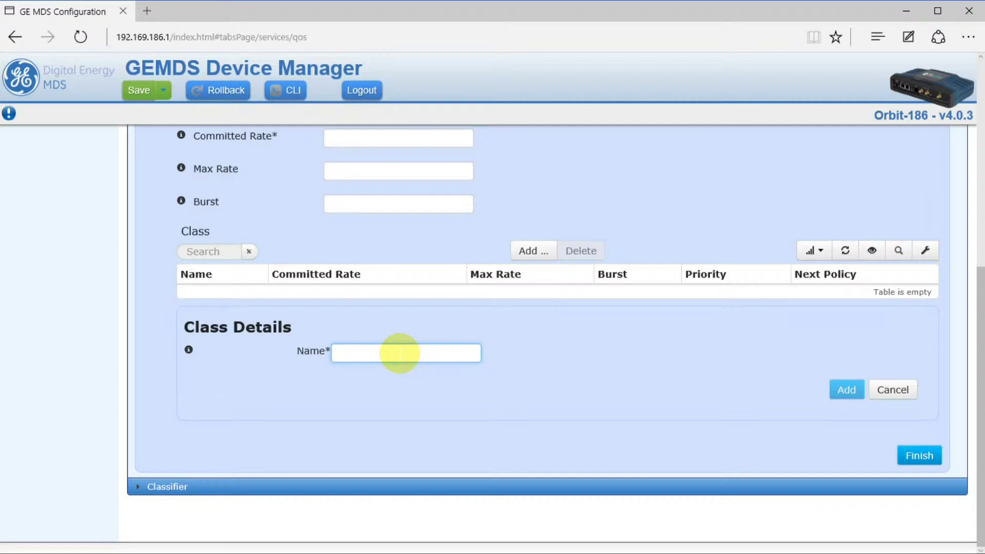
text(Default-Class)
click(848, 396)
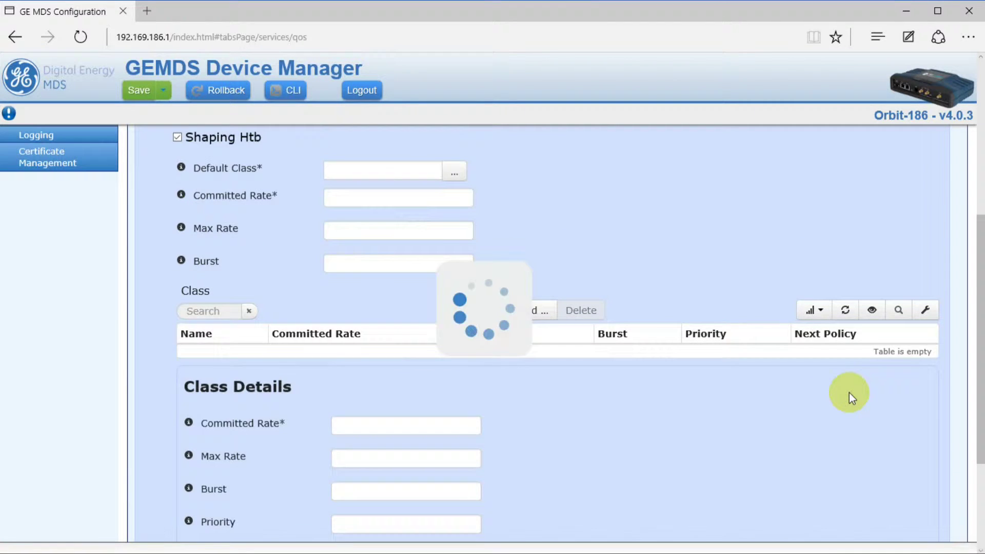
Give Default-Class a committed rate of 300 and a max rate of 800.
scroll(547, 325, down, 4)
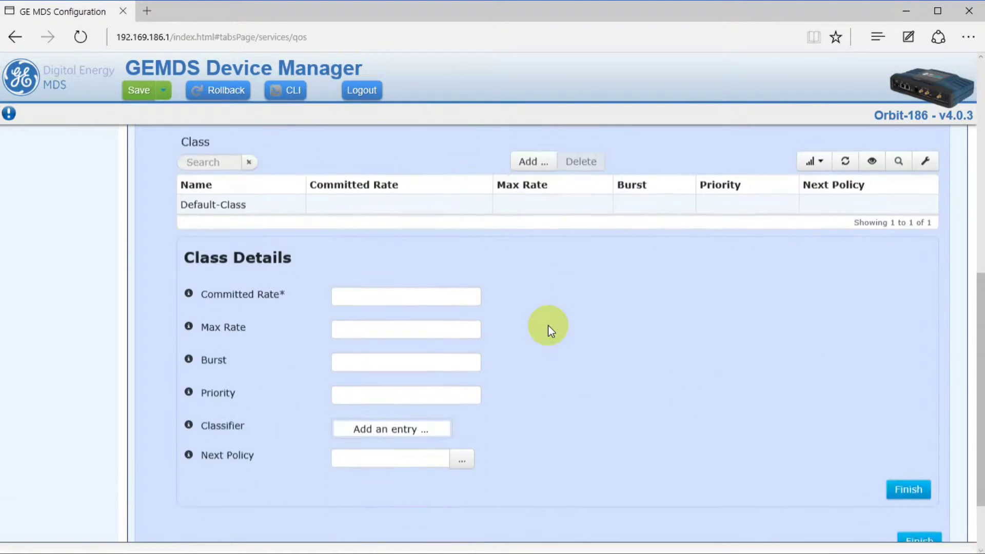
click(412, 222)
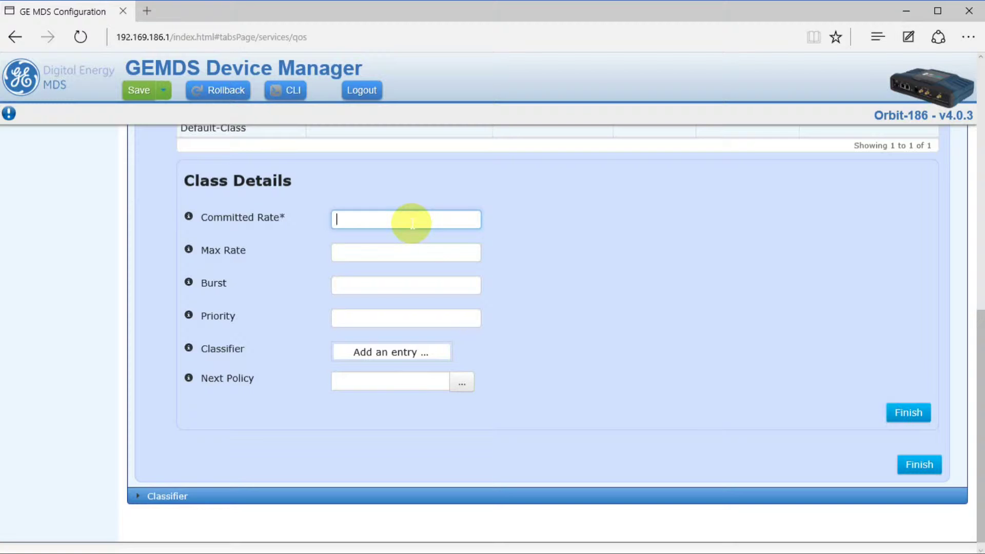
text(300)
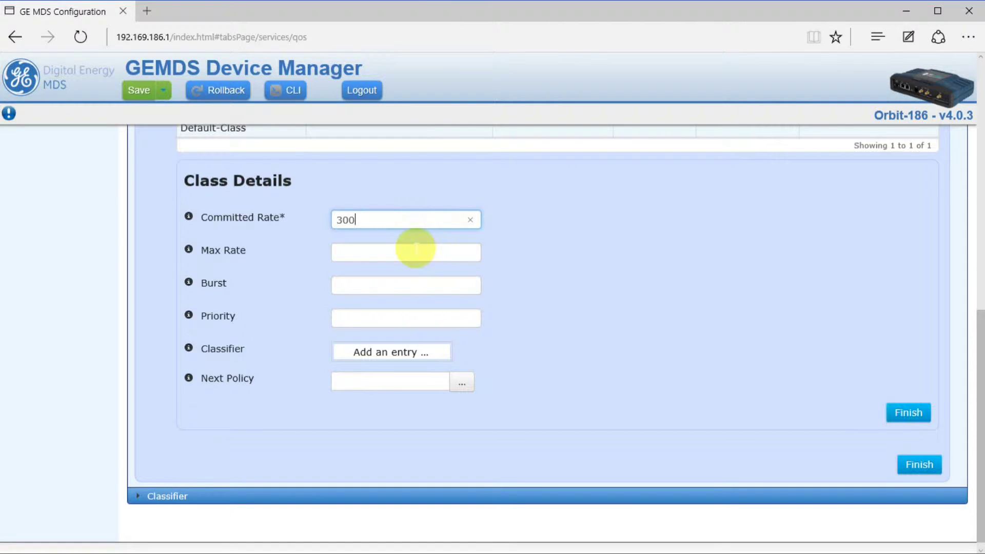
click(411, 252)
click(410, 251)
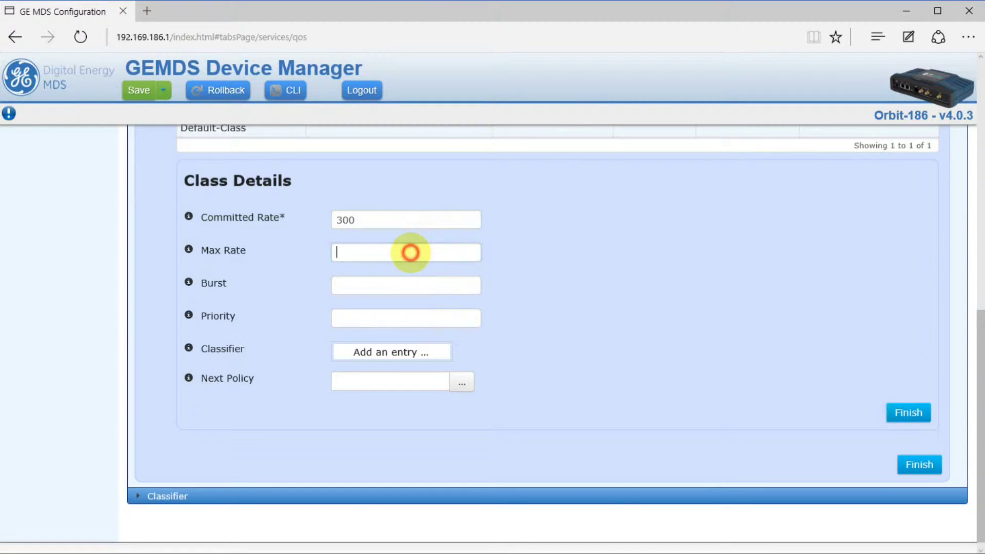
text(800)
click(521, 250)
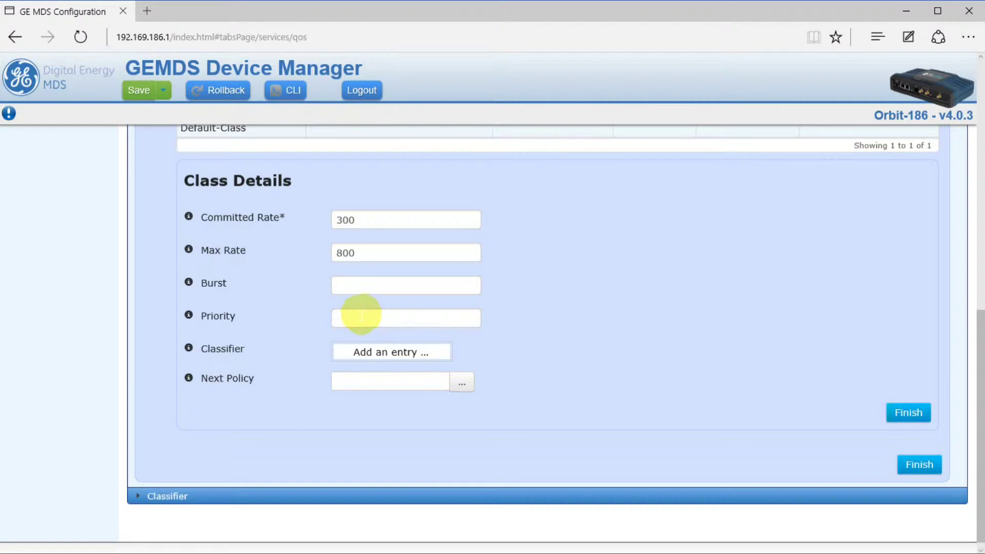
click(360, 317)
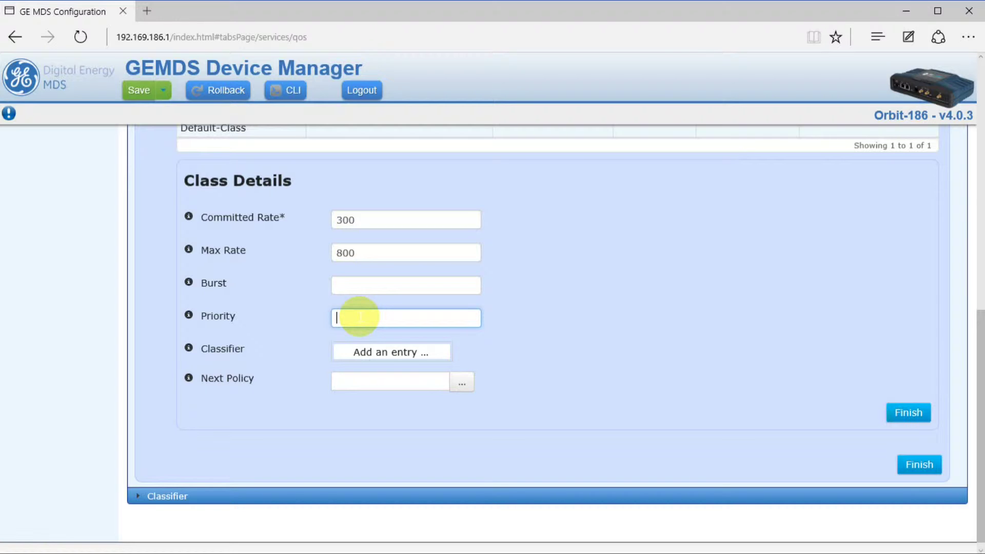
Set Default-Class priority to 10 and finish its class details.
text(10)
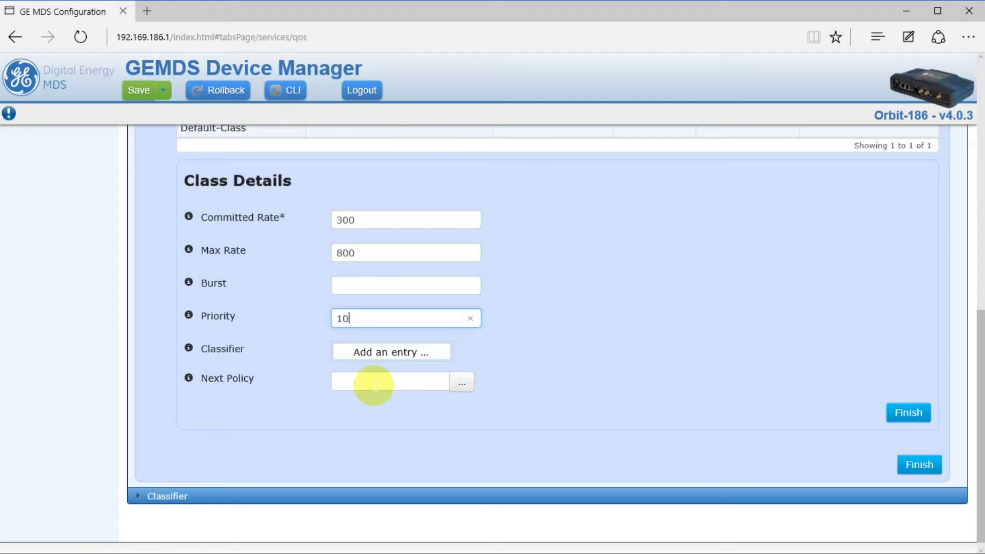
click(918, 413)
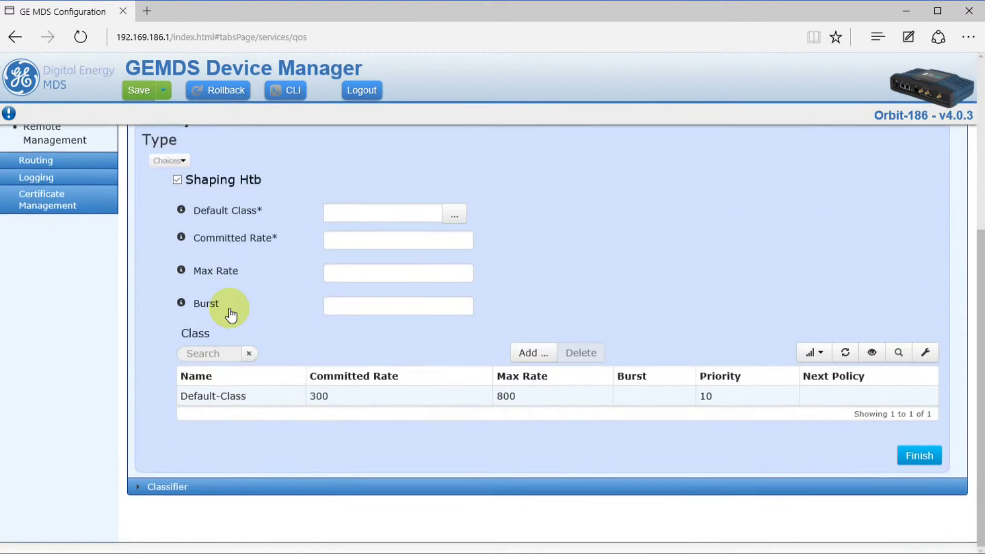
Add a new class named GOOSE to the policy.
click(531, 362)
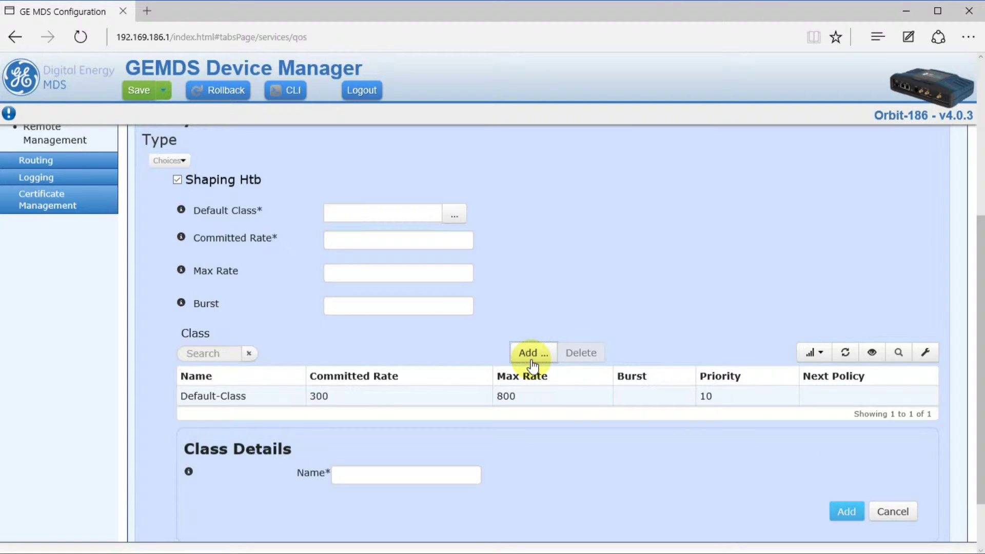
click(396, 478)
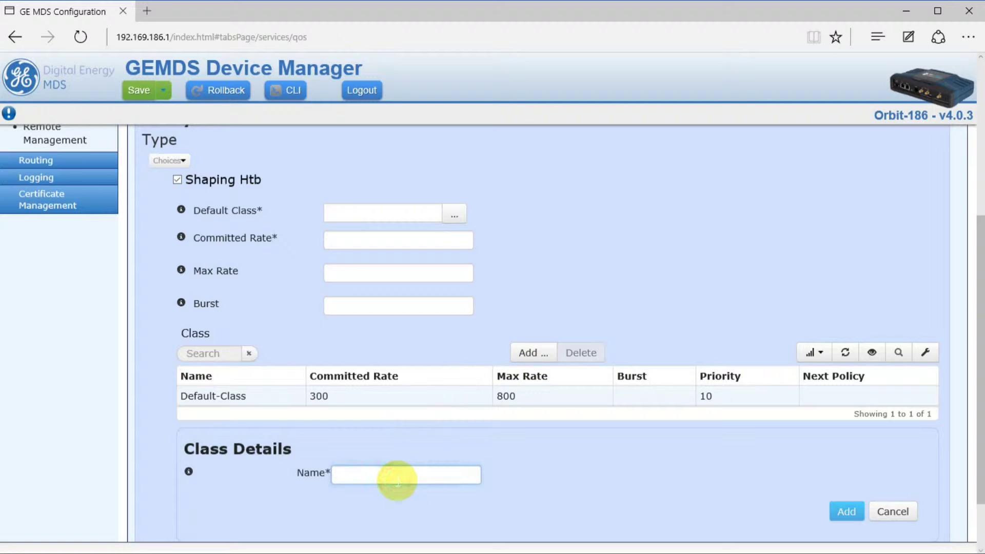
text(GOOSE)
click(856, 511)
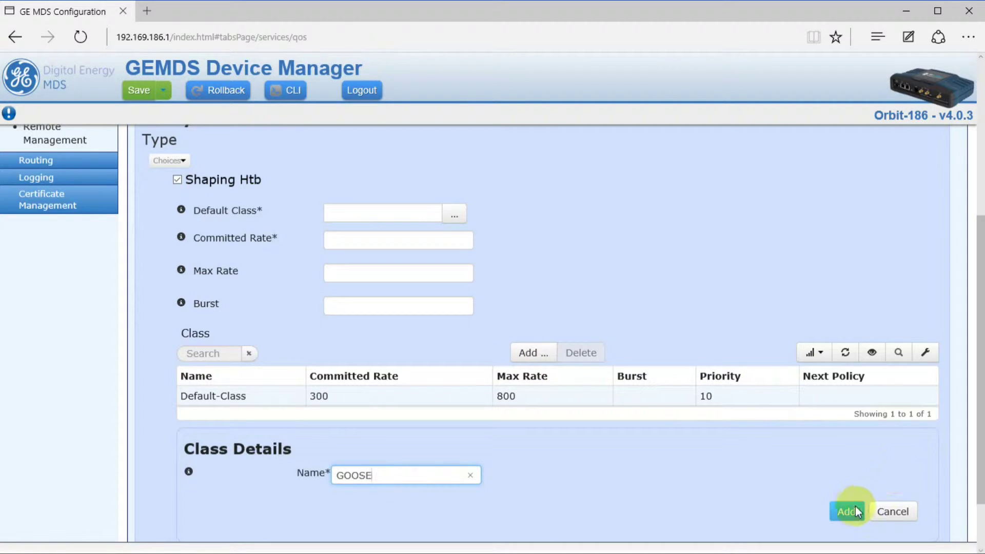
Give the GOOSE class committed rate 100, max rate 800 and priority 0.
scroll(522, 442, down, 5)
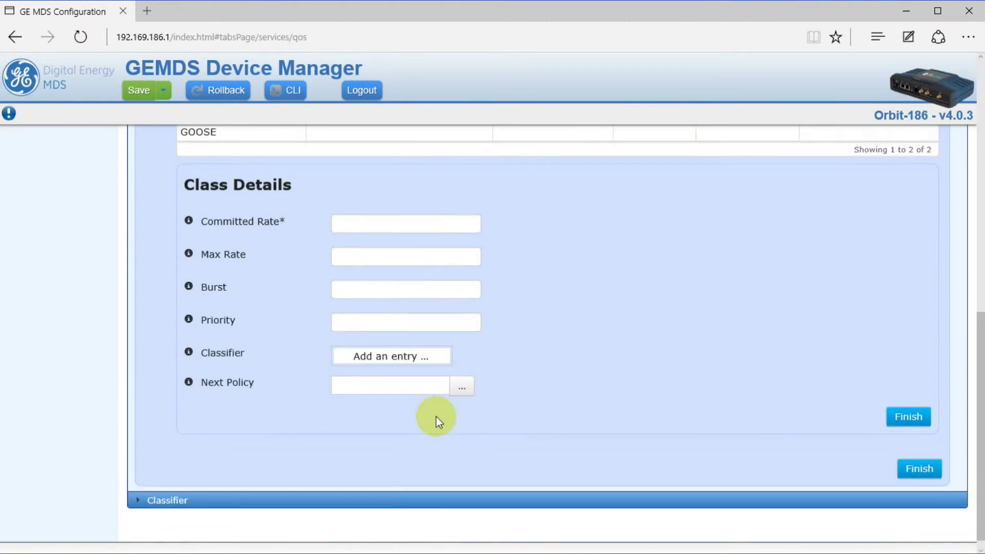
click(342, 210)
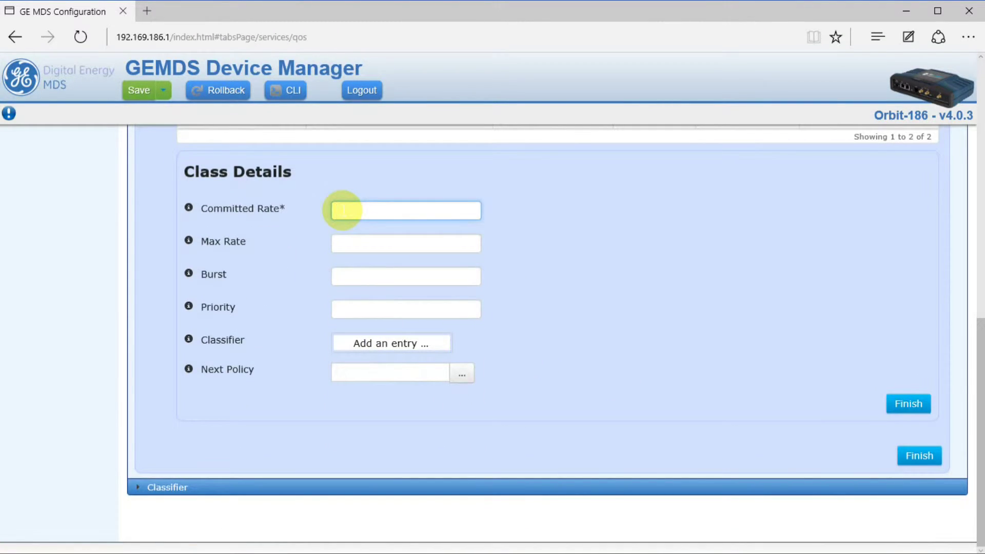
text(100)
click(354, 243)
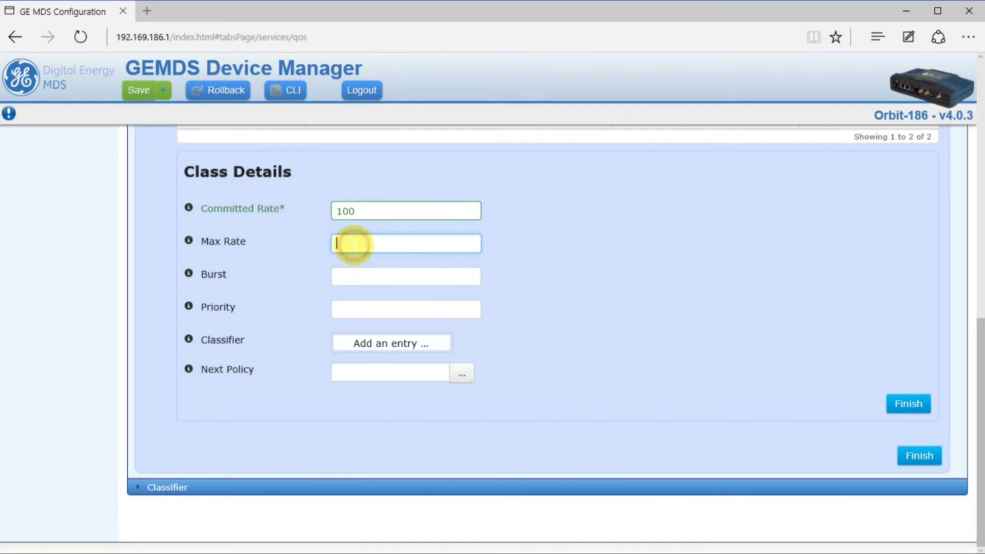
text(800)
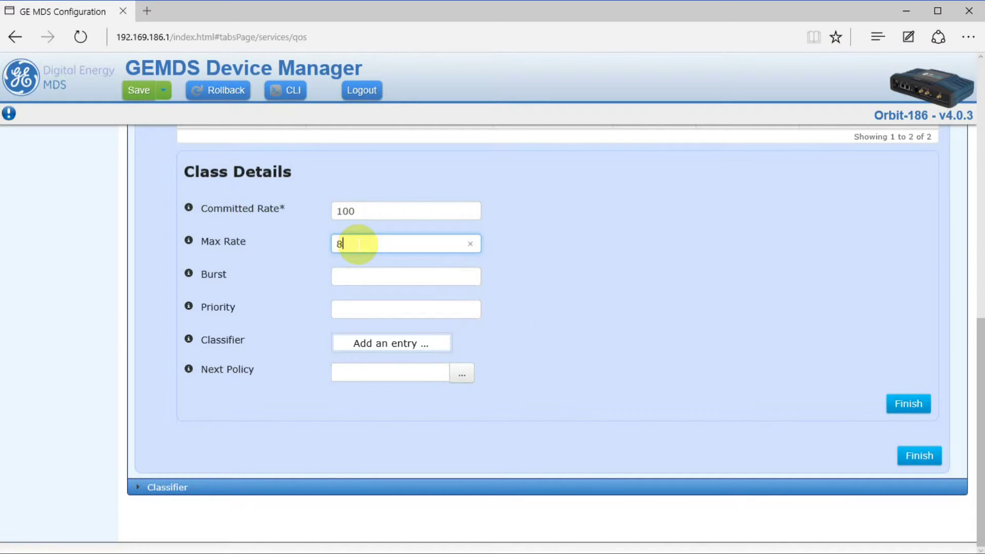
click(342, 304)
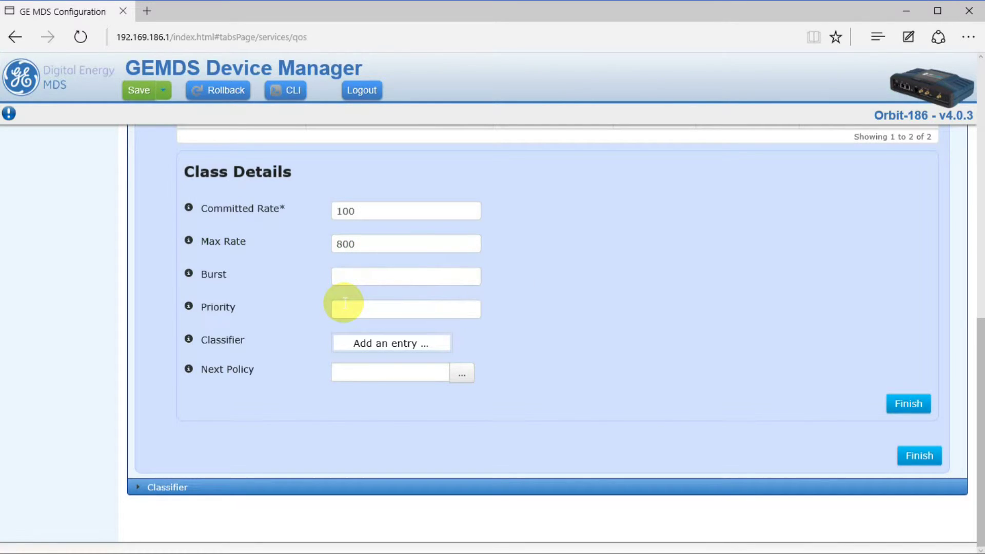
click(345, 305)
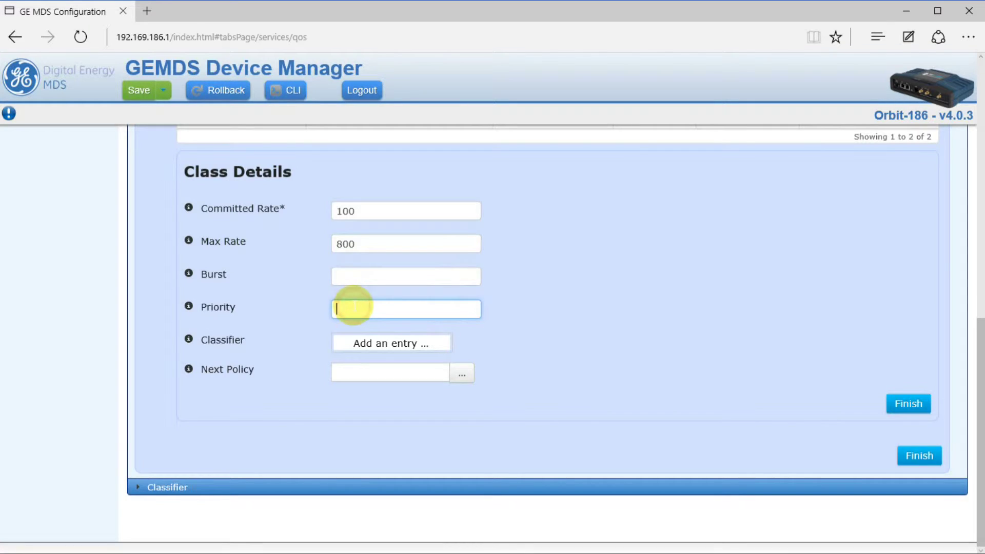
text(0)
click(549, 330)
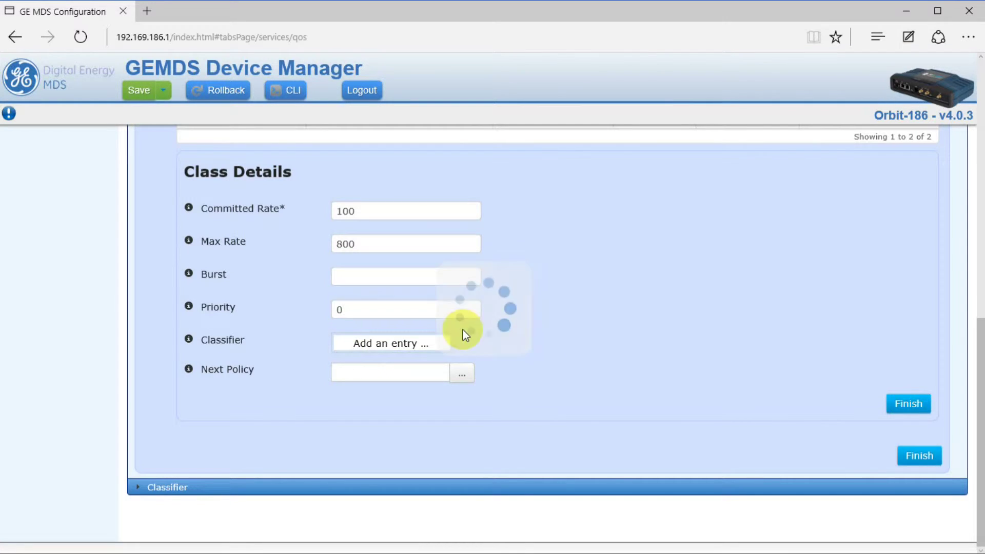
Attach the GOOSE classifier to the GOOSE class and finish it.
click(396, 342)
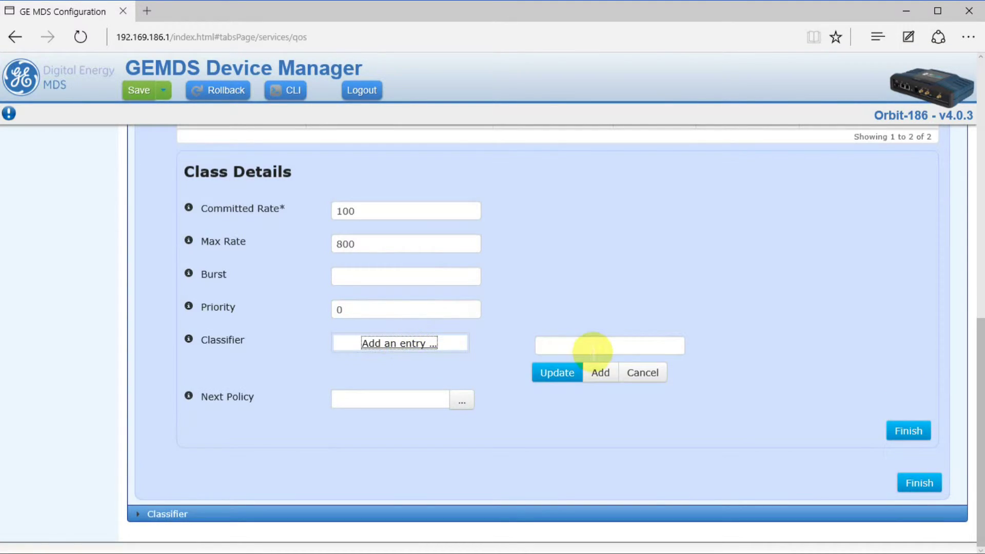
click(631, 346)
click(587, 373)
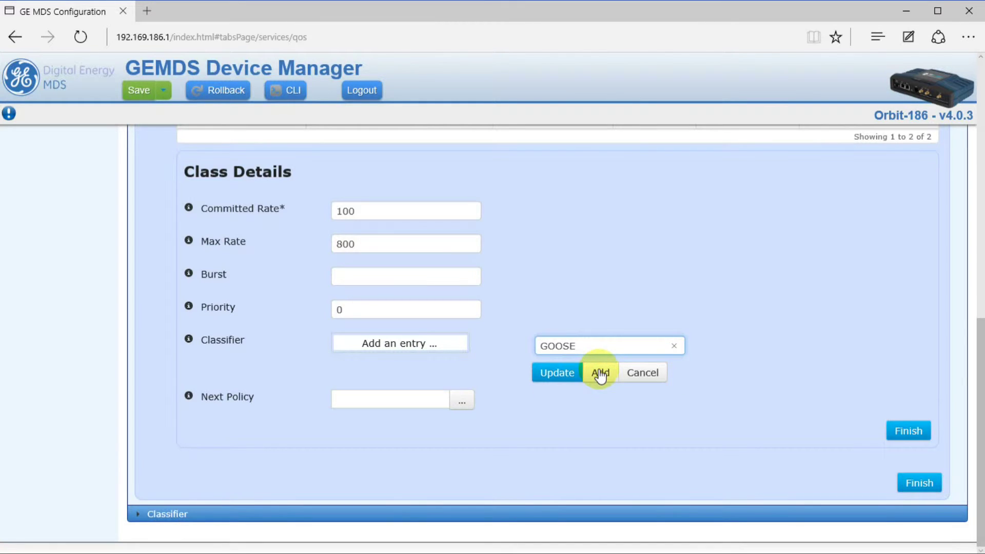
click(597, 373)
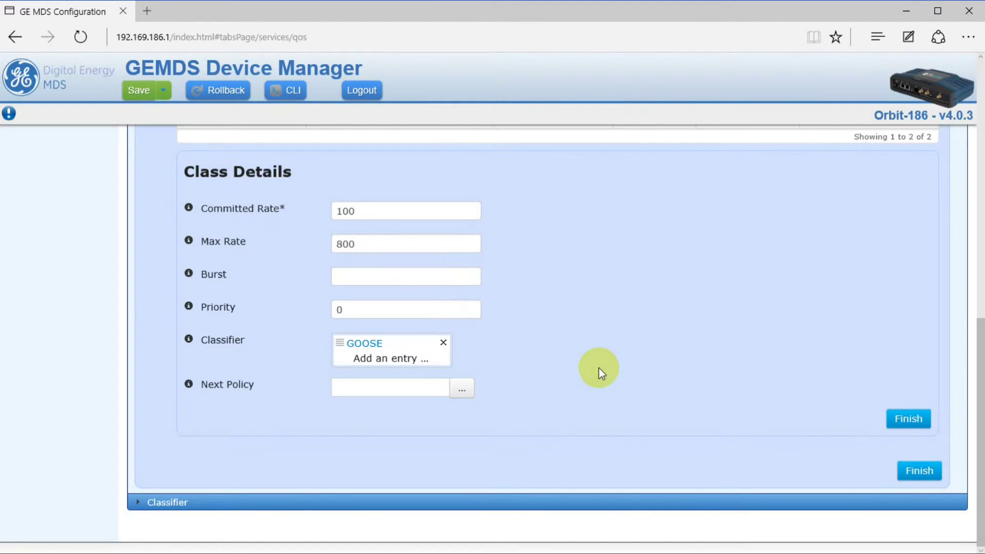
click(904, 419)
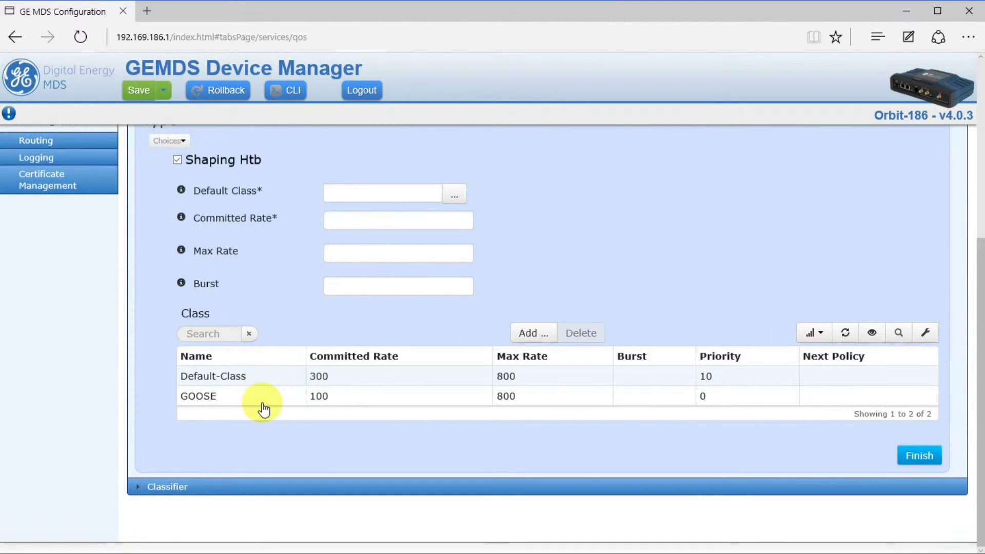
click(532, 334)
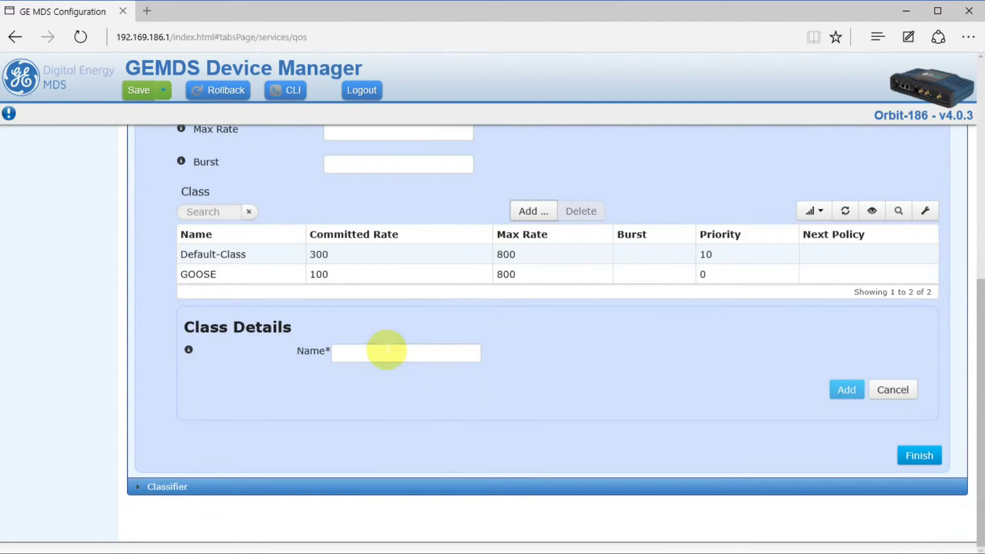
Add a new class named VLAN-101 to the policy.
click(387, 353)
text(VL)
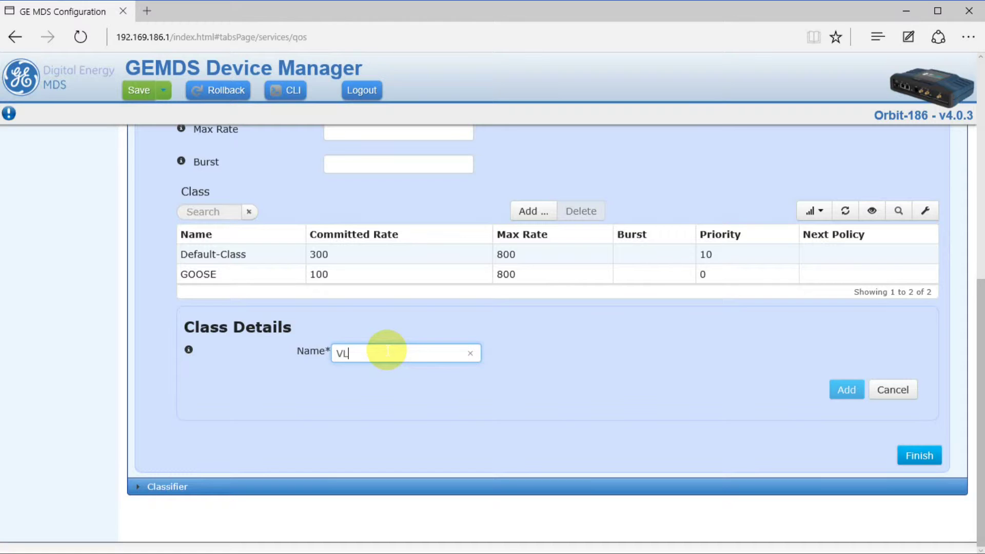
text(AN-101)
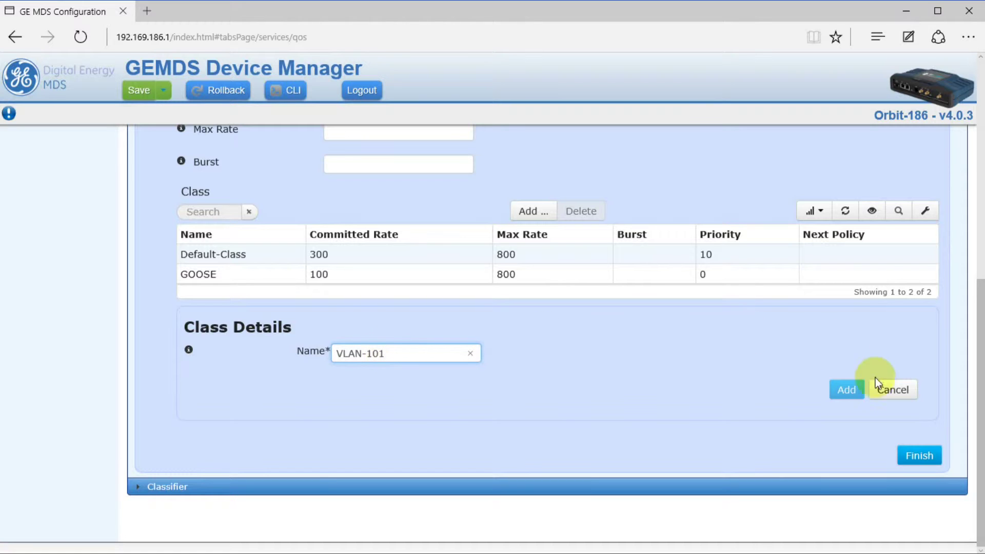
click(846, 391)
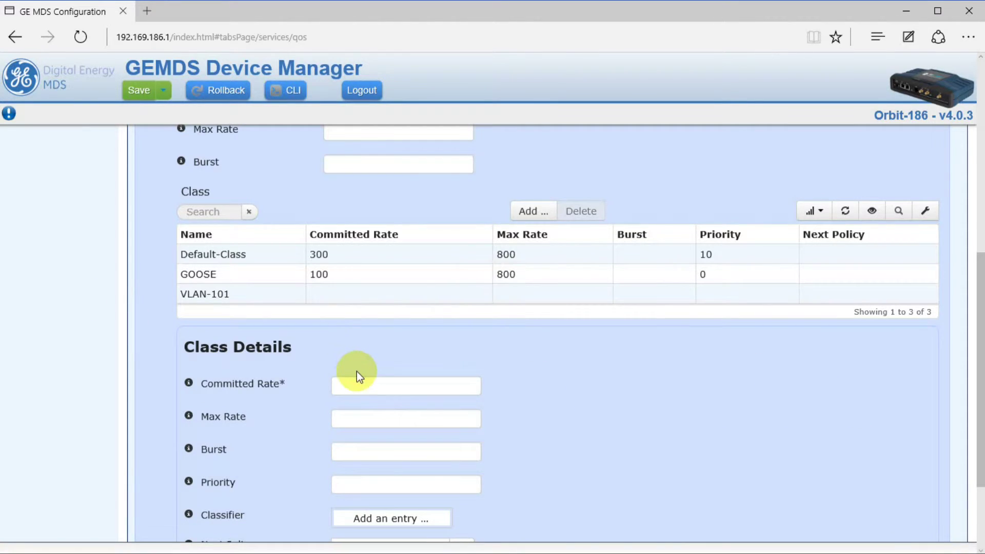
Give VLAN-101 committed rate 150, max rate 800 and priority 1.
click(358, 384)
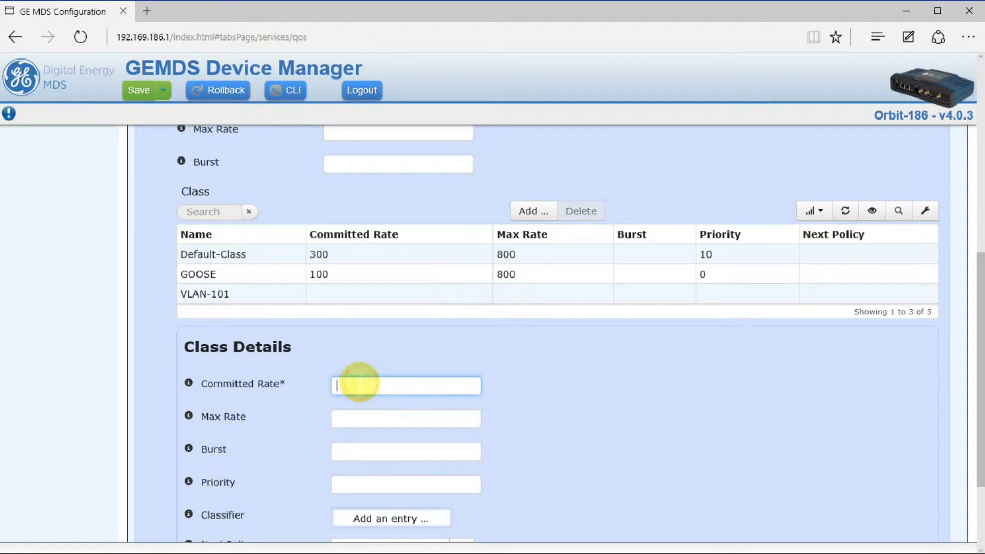
text(150)
click(384, 415)
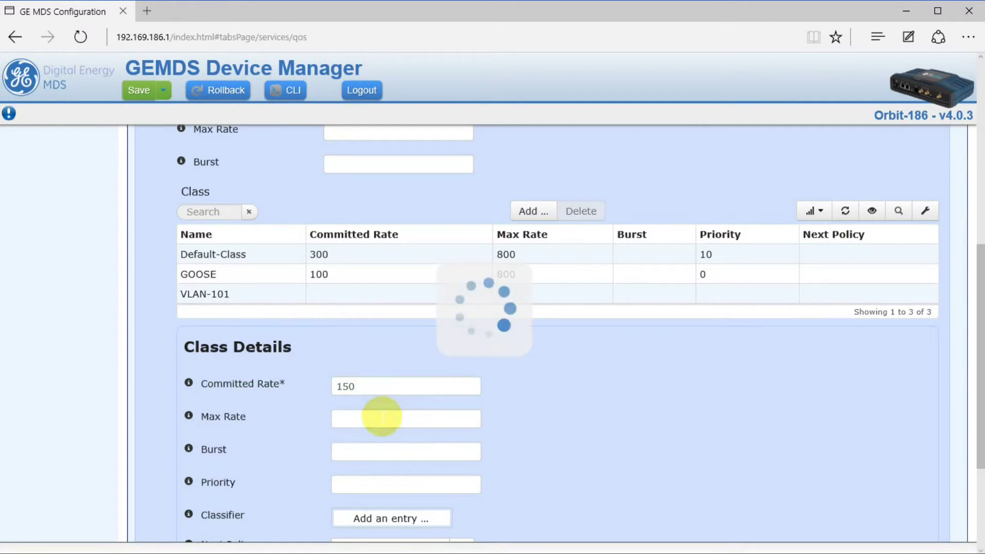
click(389, 417)
text(800)
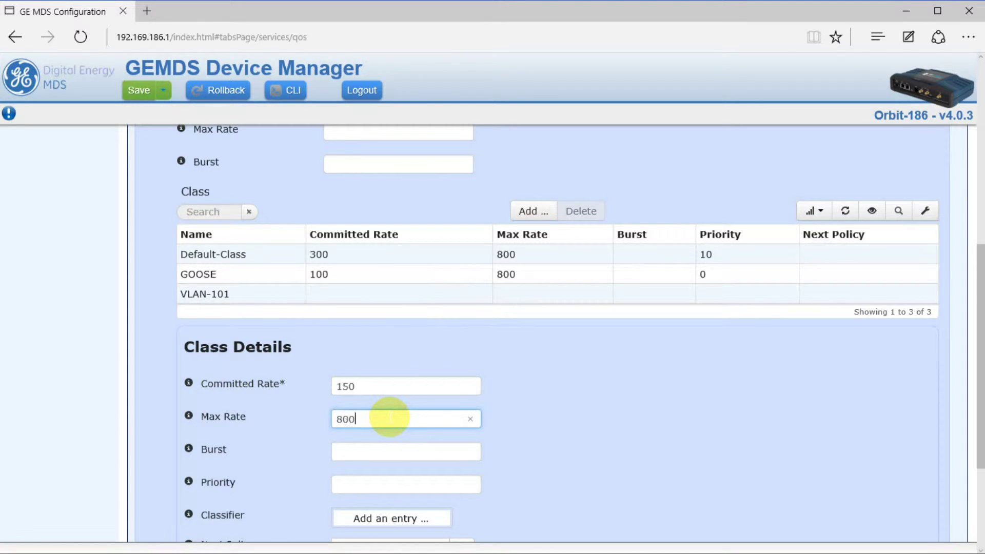
click(538, 409)
scroll(535, 407, down, 1)
click(407, 410)
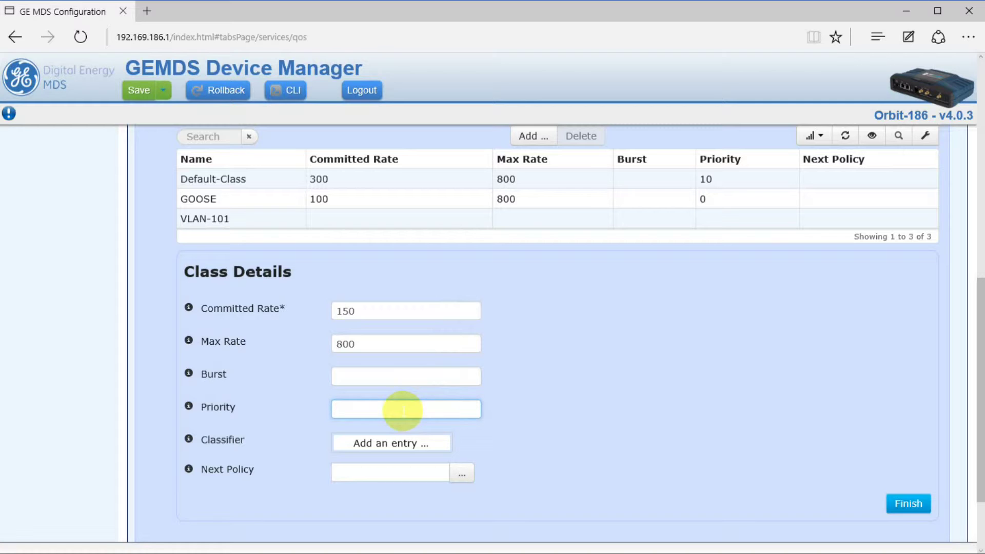
text(1)
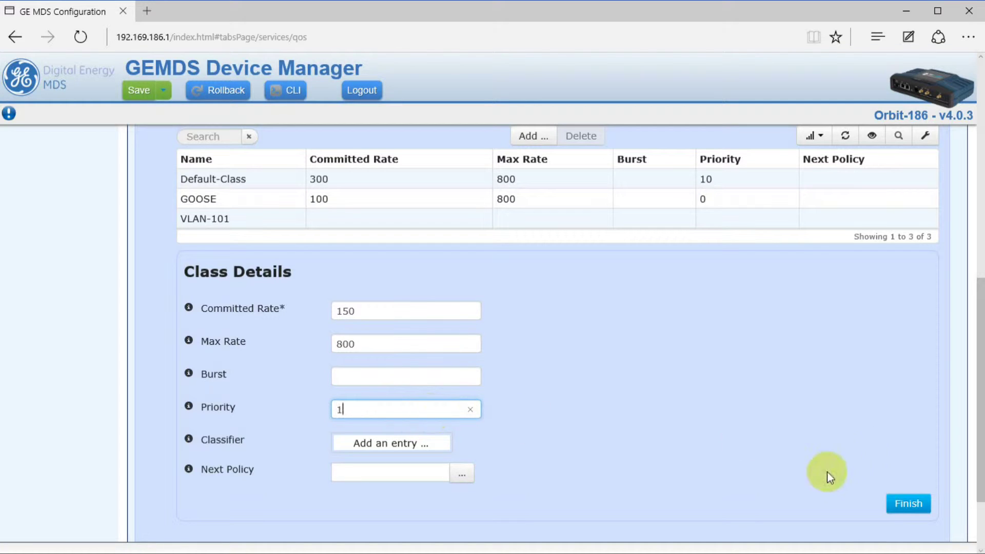
click(380, 442)
Attach the VLAN-101 classifier to the VLAN-101 class and finish it.
click(600, 442)
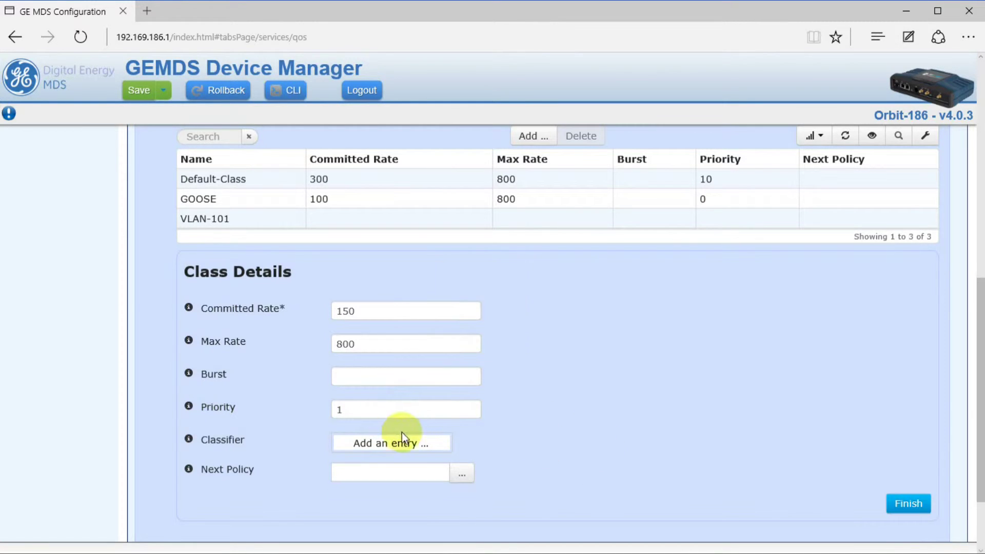
click(407, 444)
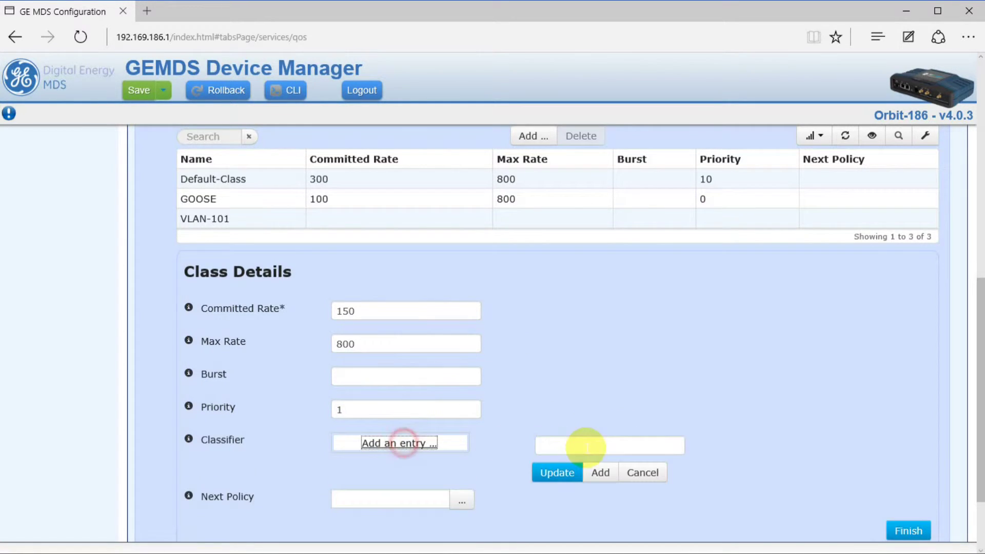
click(590, 444)
click(561, 485)
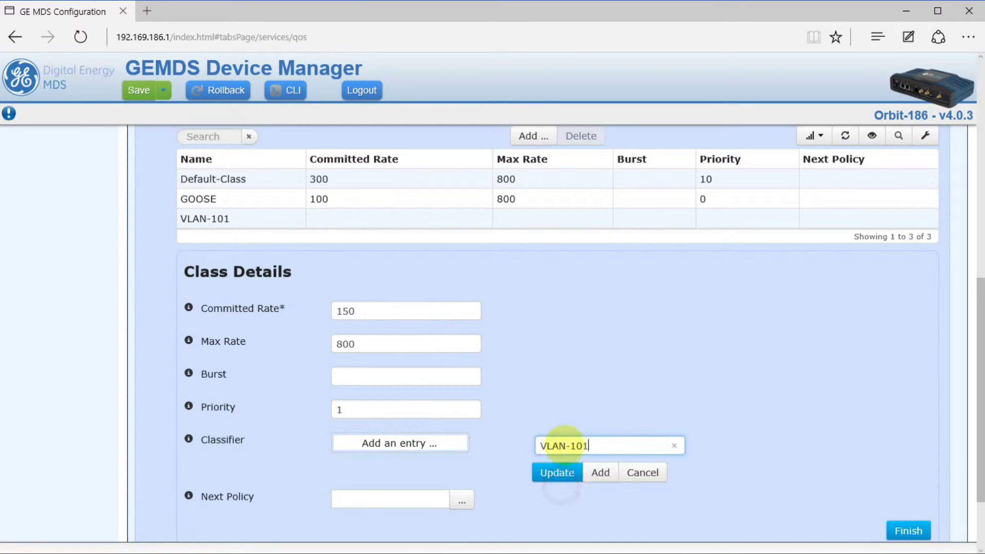
click(598, 473)
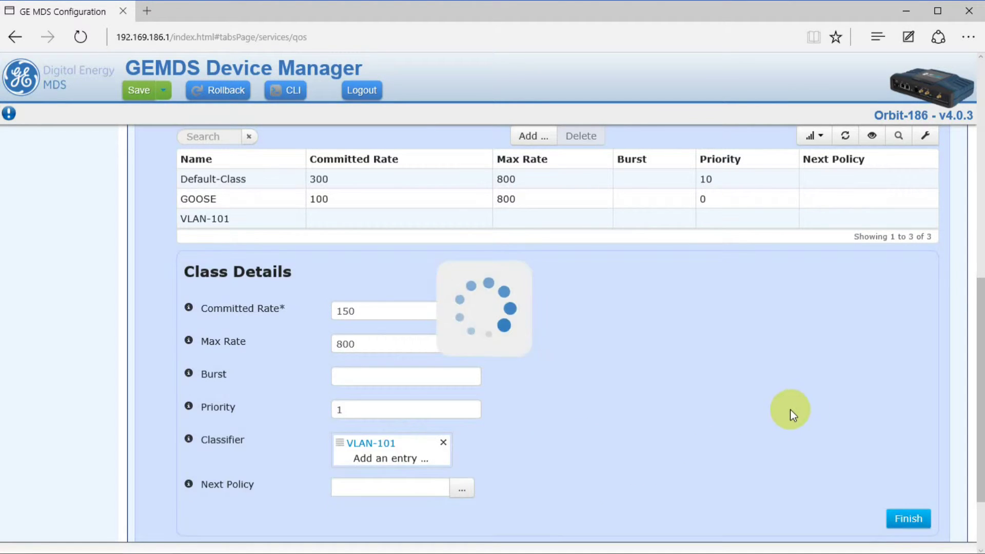
click(922, 444)
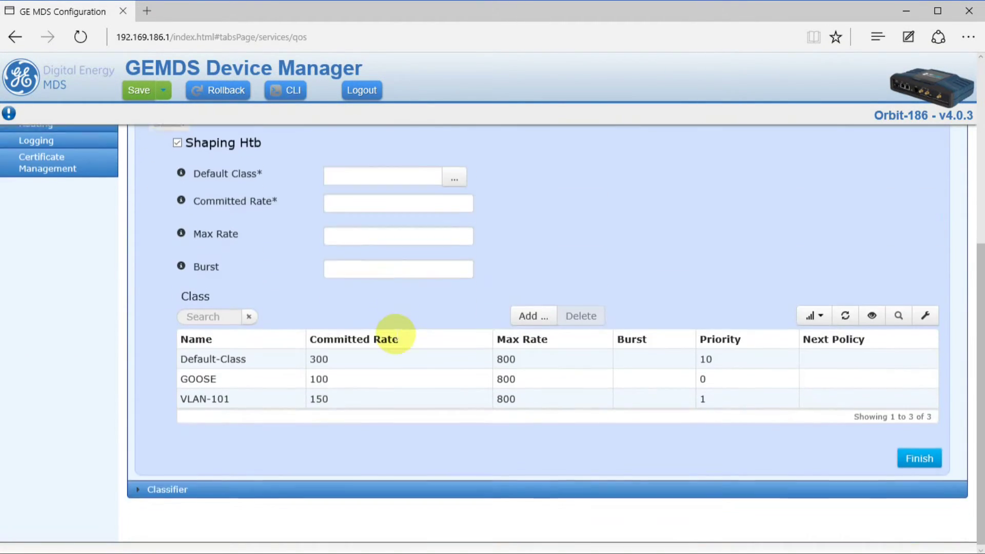
Add a new class named FTP to the policy.
click(528, 315)
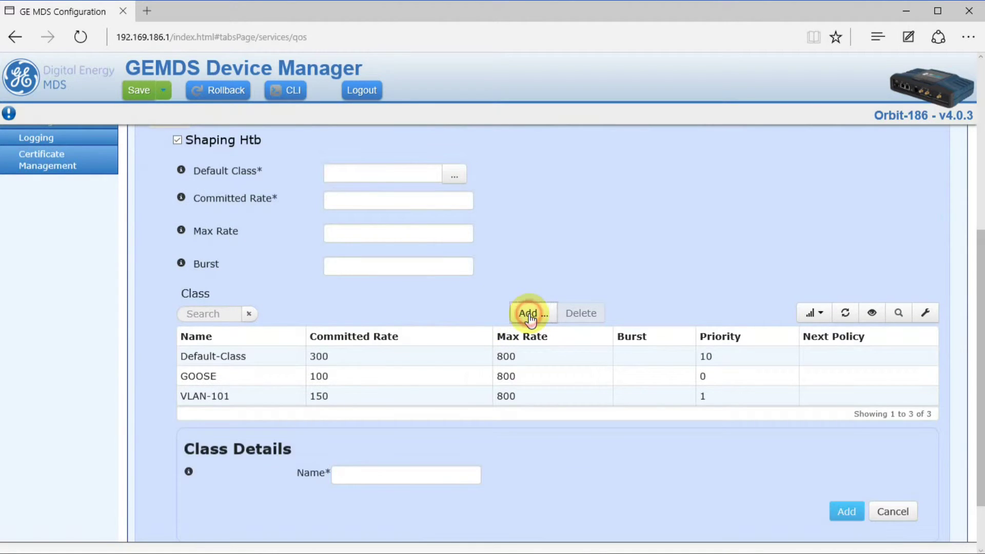
scroll(390, 400, down, 2)
click(377, 399)
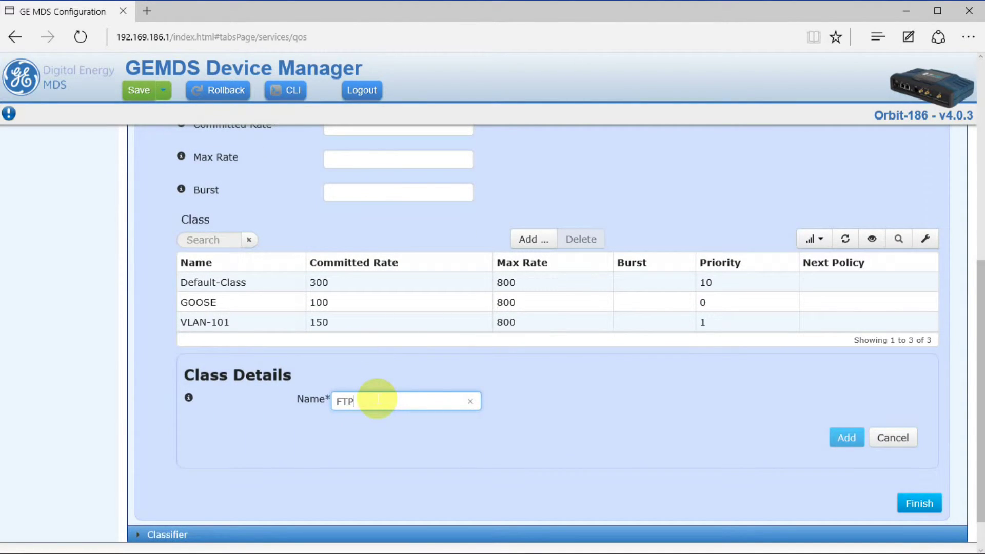
click(848, 437)
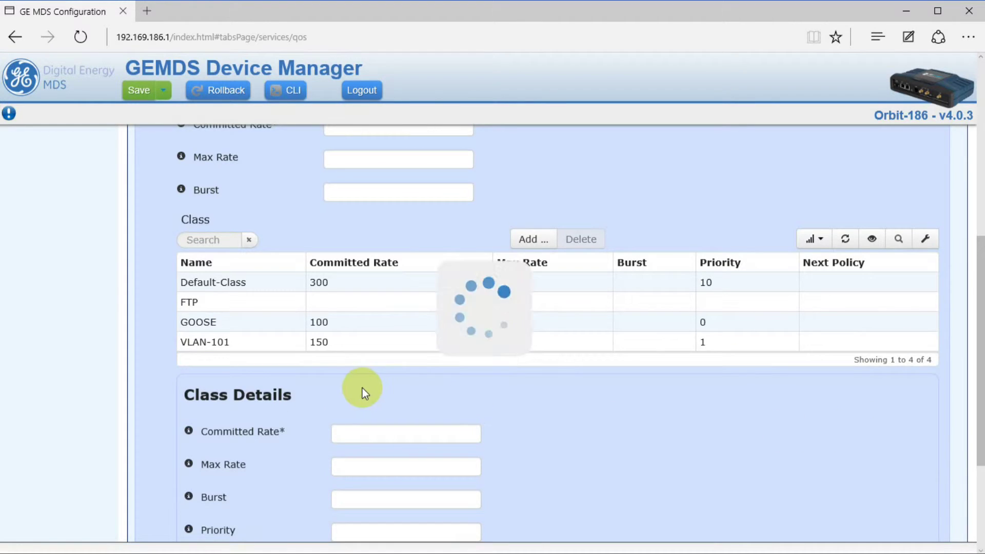
Give the FTP class committed rate 50, max rate 800 and priority 15.
scroll(360, 390, down, 5)
click(383, 210)
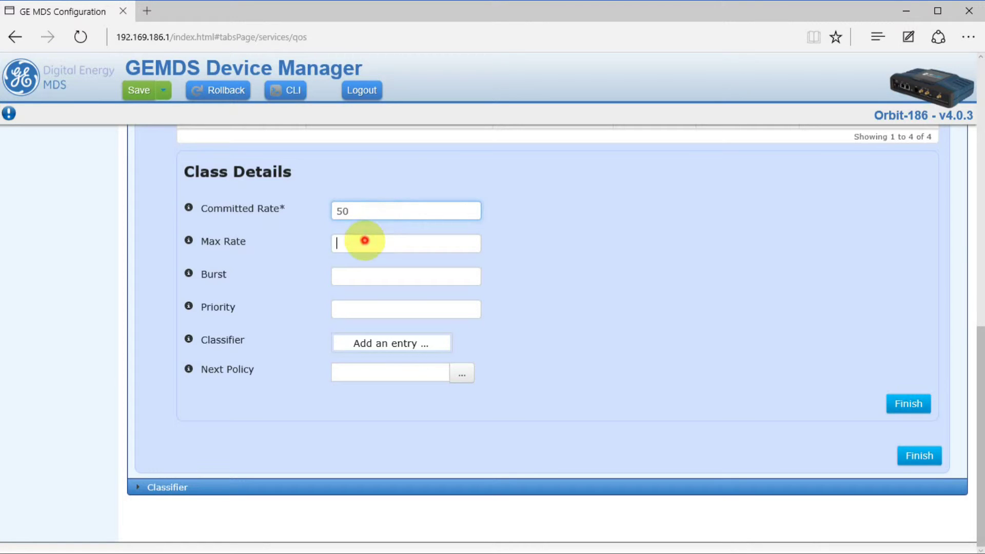
click(369, 239)
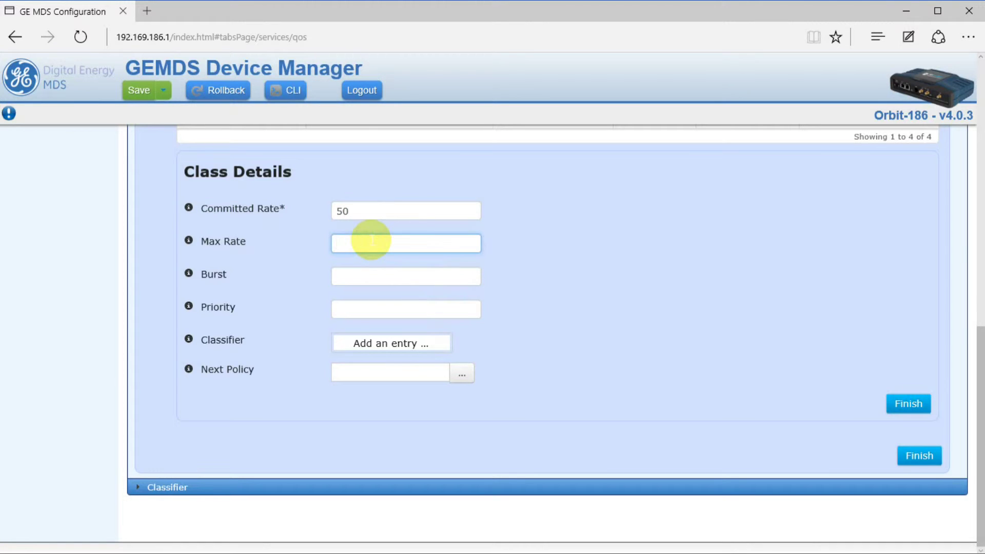
click(723, 257)
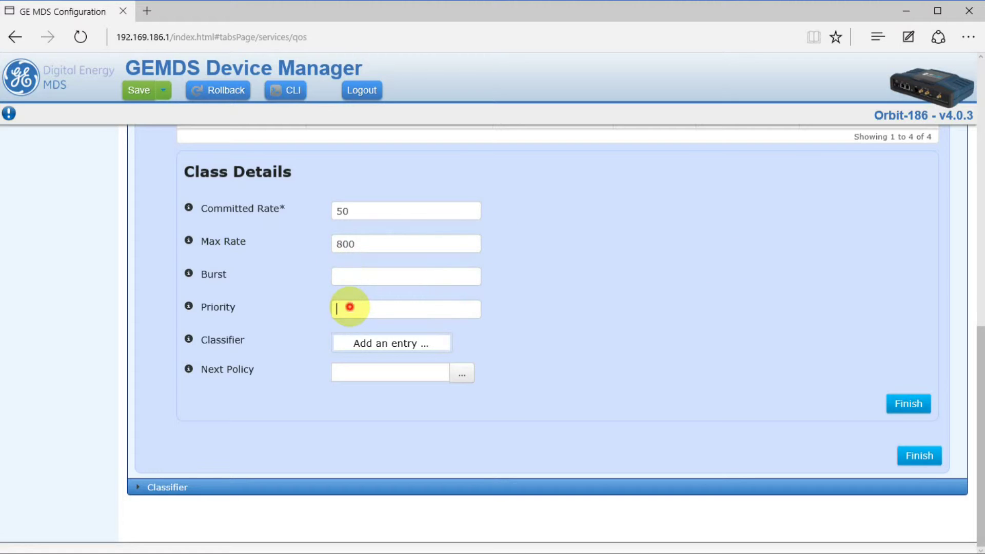
click(350, 307)
text(15)
click(601, 275)
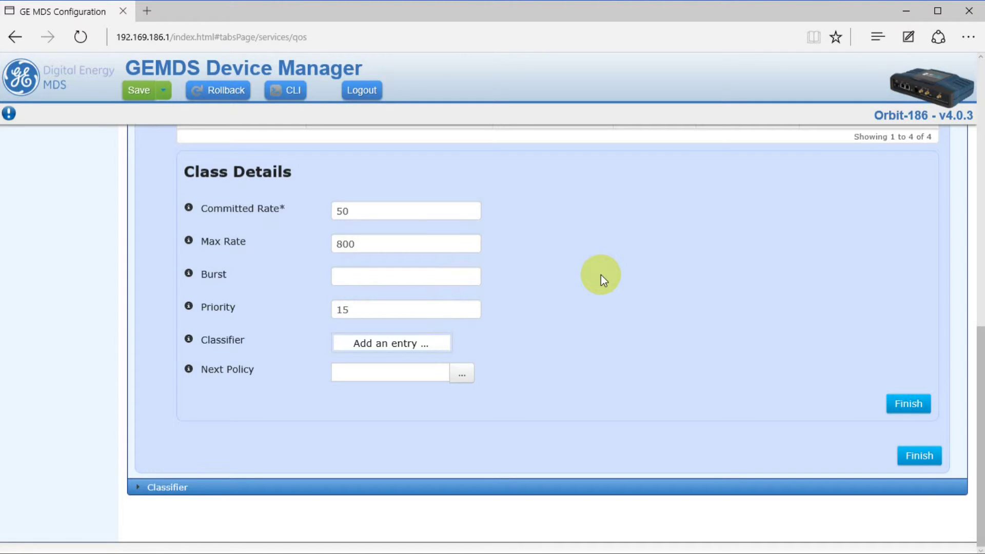
Attach the FTP classifier to the FTP class and finish it.
click(409, 343)
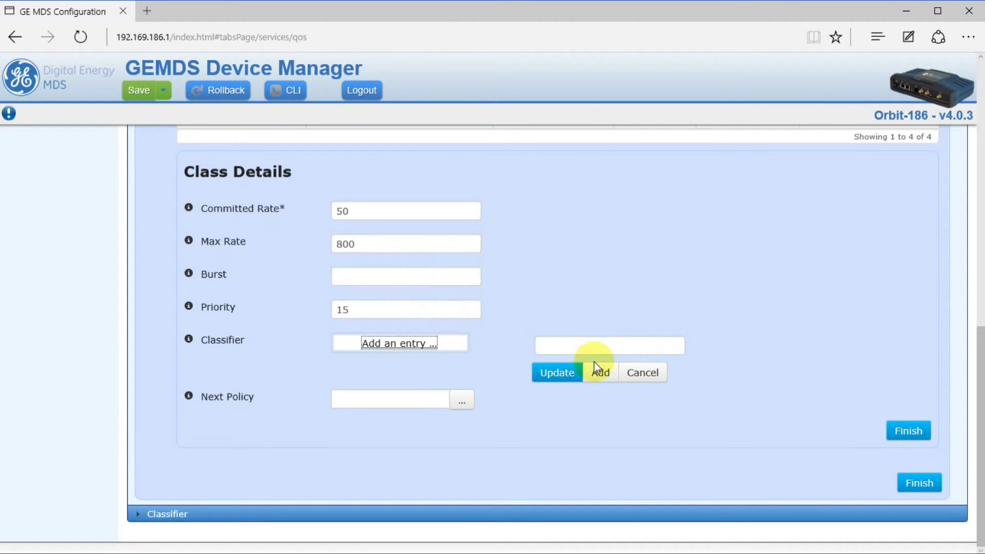
click(608, 348)
click(566, 359)
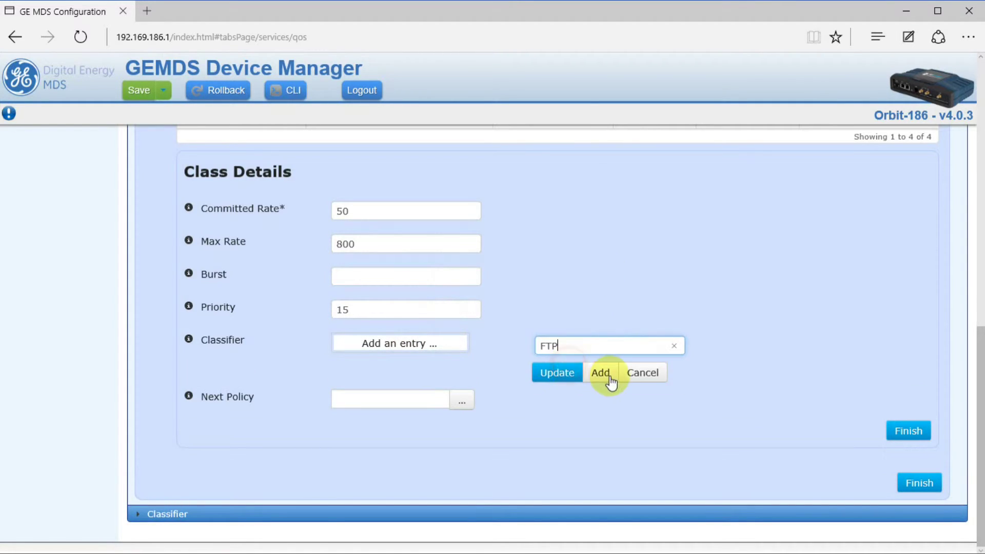
click(607, 377)
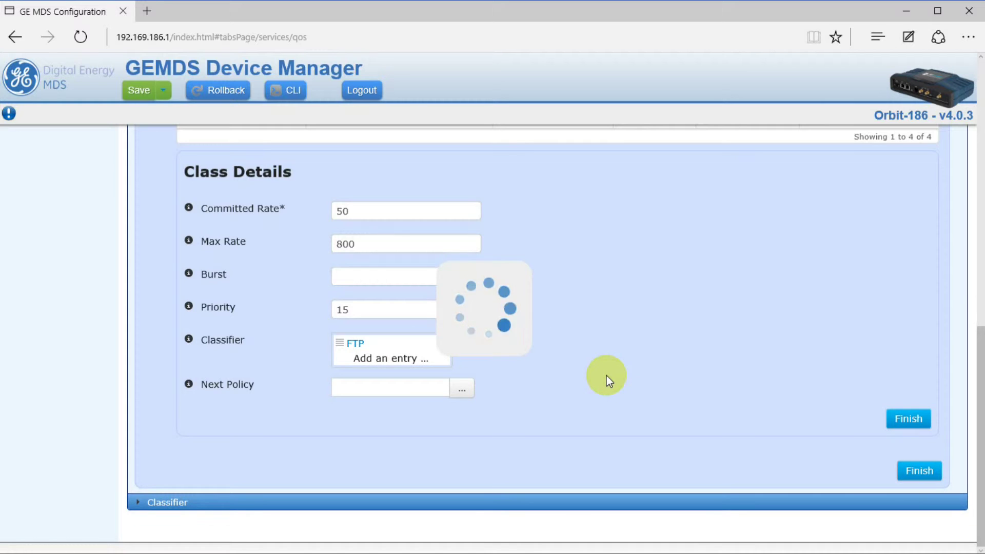
click(878, 421)
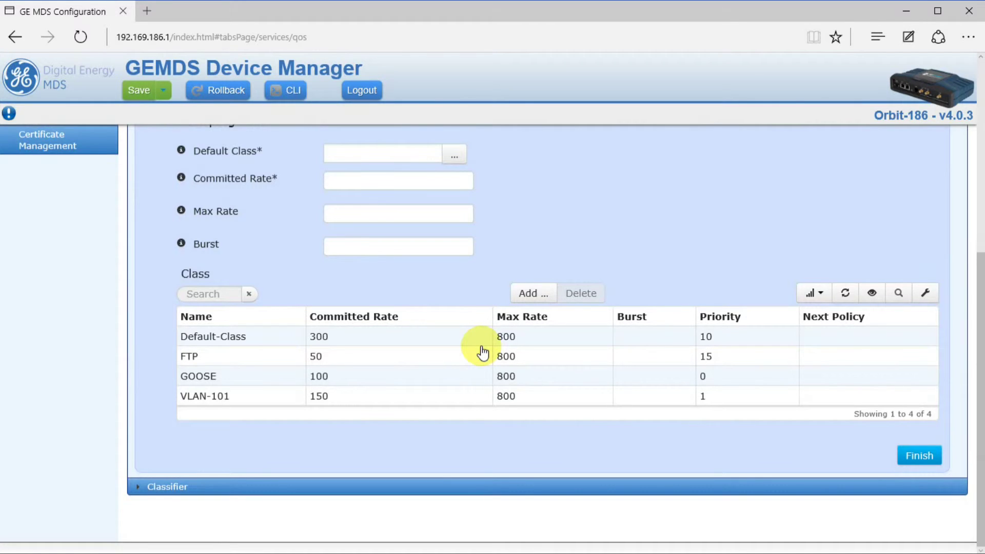
Select Default-Class as Main-Policy's default class.
scroll(818, 375, up, 2)
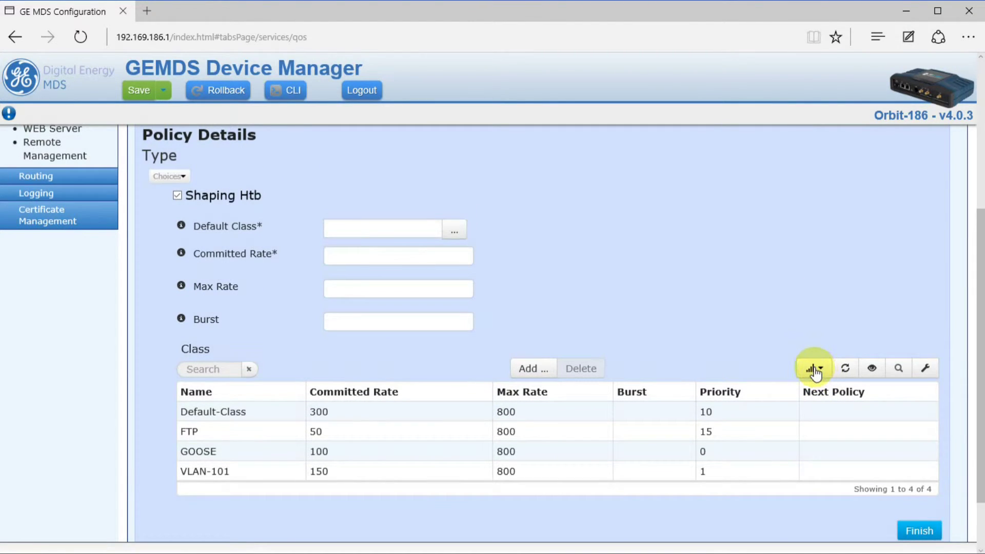
scroll(808, 363, up, 1)
scroll(478, 312, down, 1)
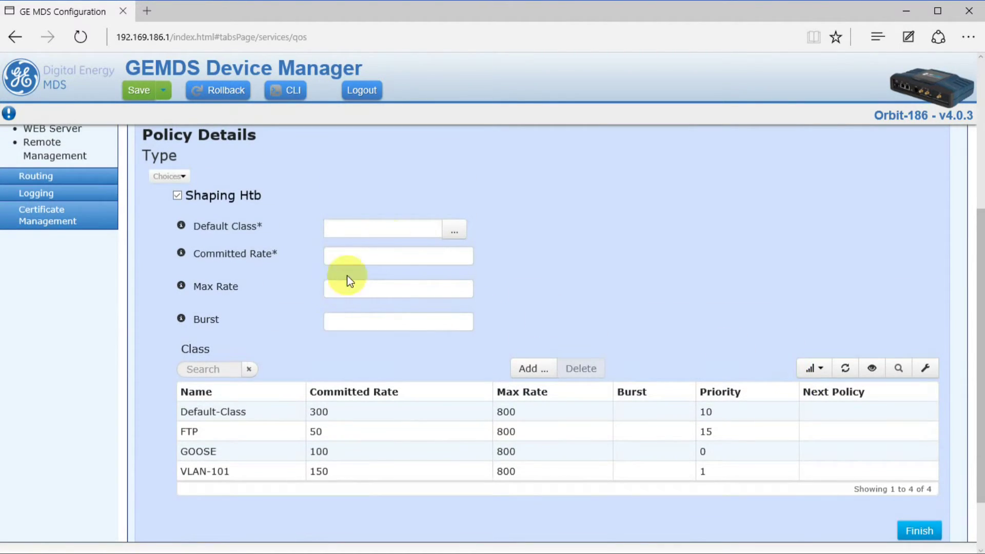
click(455, 229)
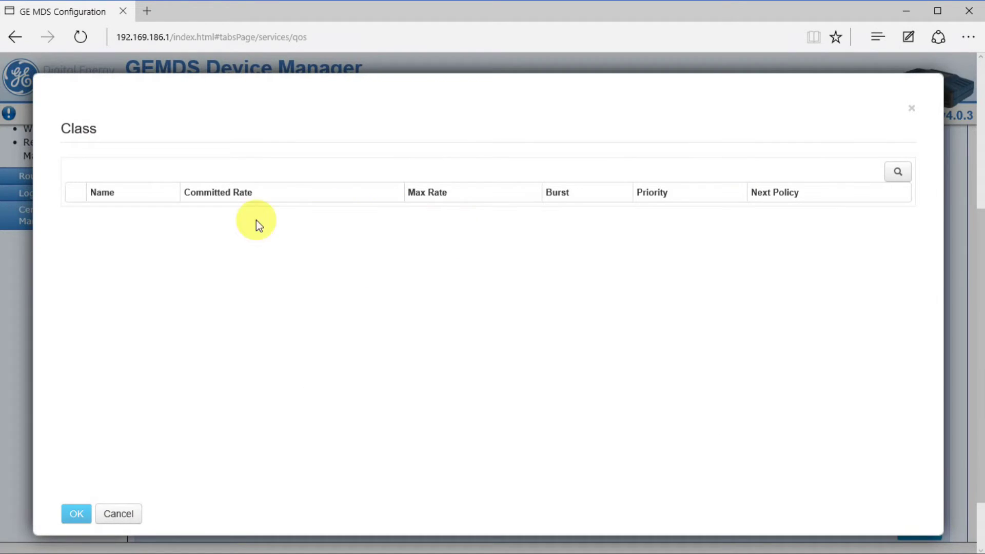
click(76, 214)
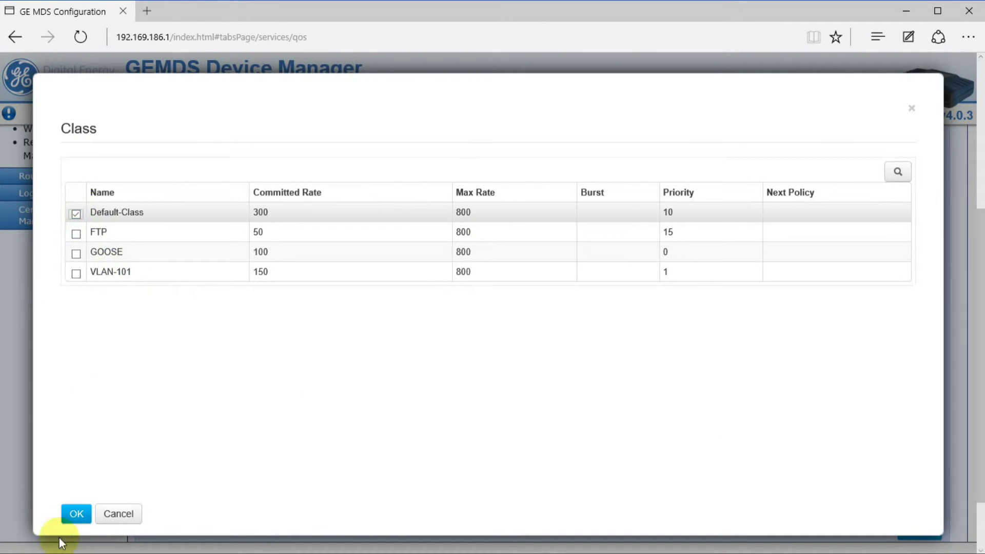
click(75, 512)
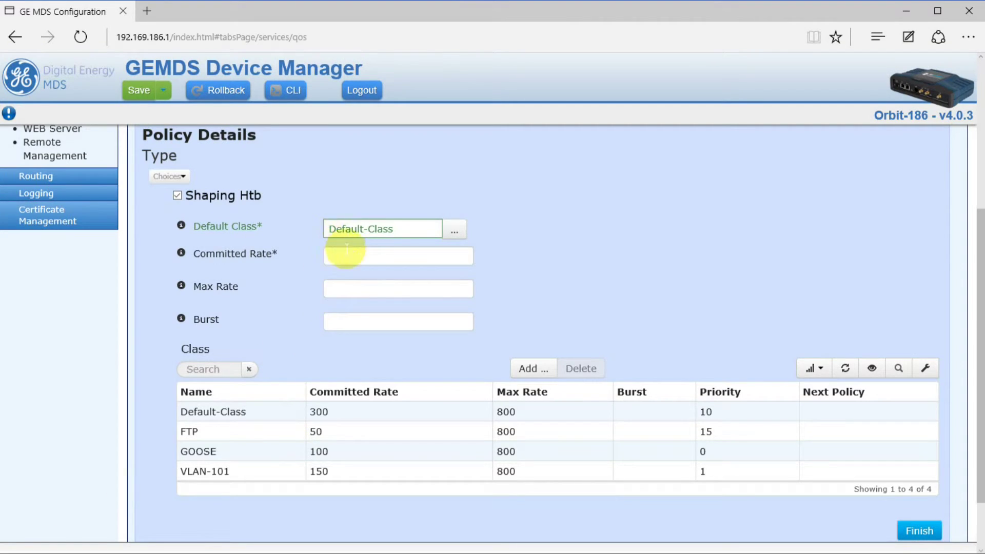
Set Main-Policy's committed rate to 800 and finish editing the policy.
click(355, 256)
click(392, 254)
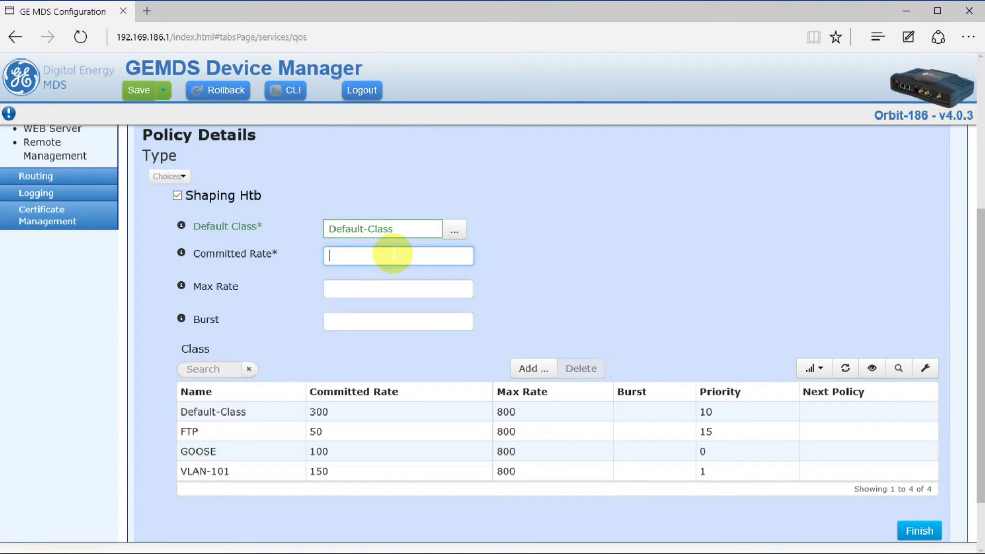
click(632, 248)
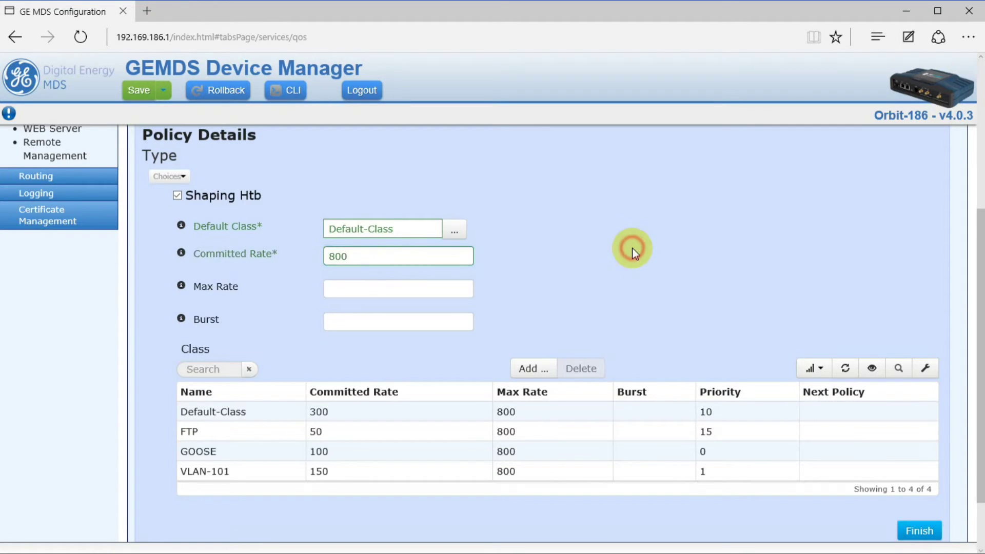
scroll(607, 274, down, 3)
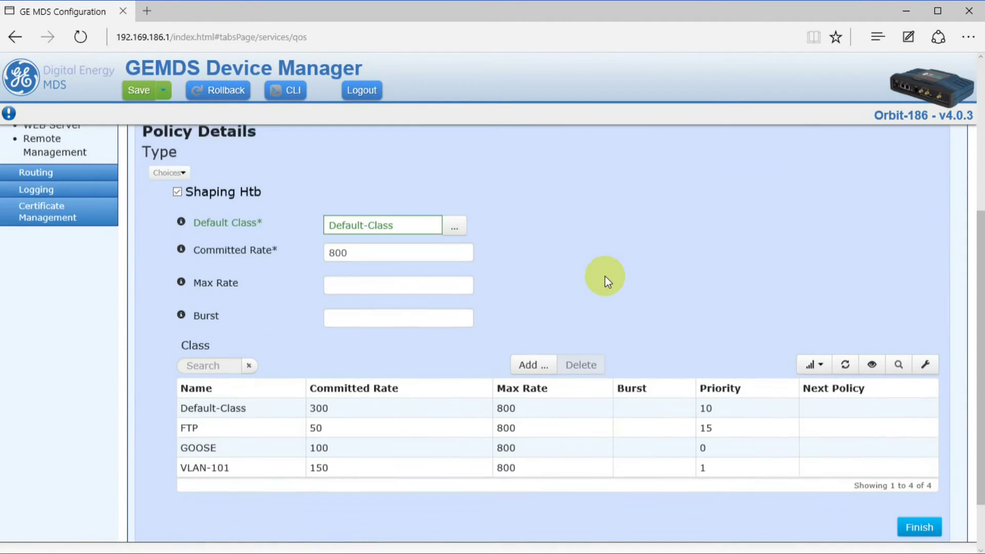
click(605, 276)
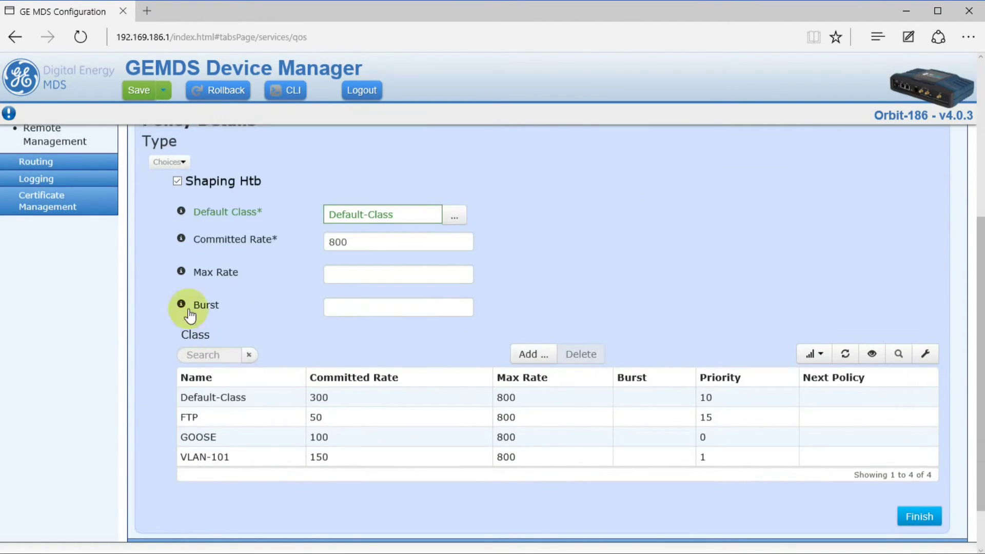
click(920, 516)
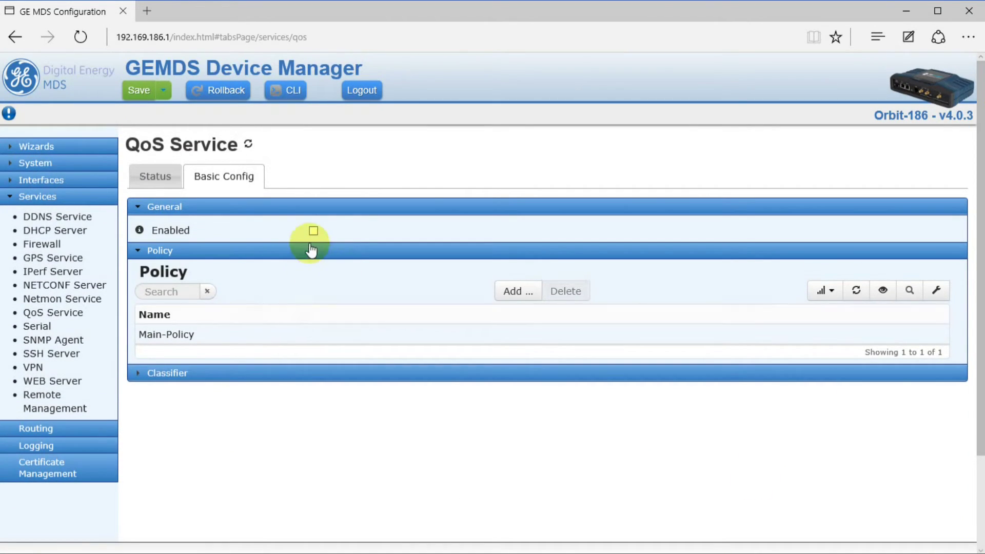
Enable the QoS Service and save the configuration, confirming with OK.
click(310, 235)
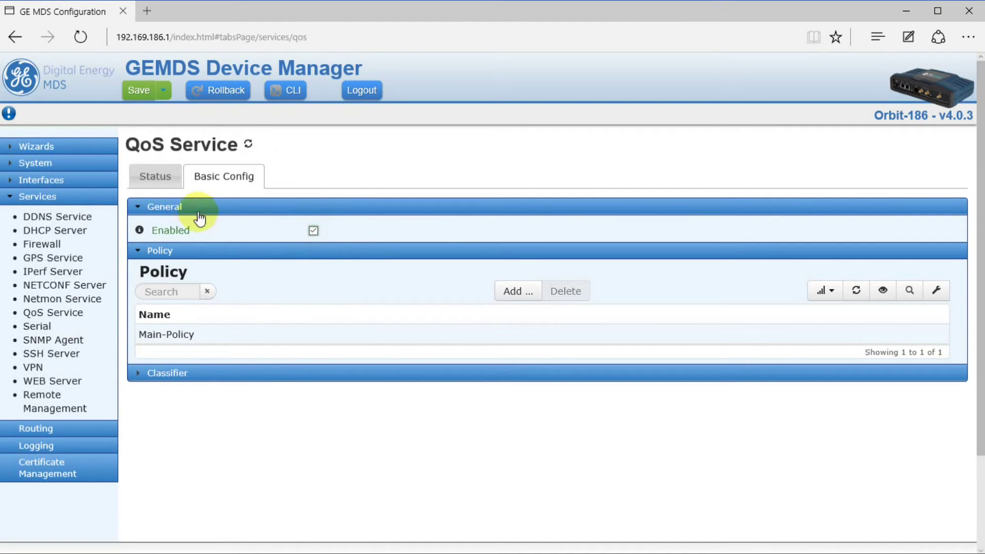
click(132, 99)
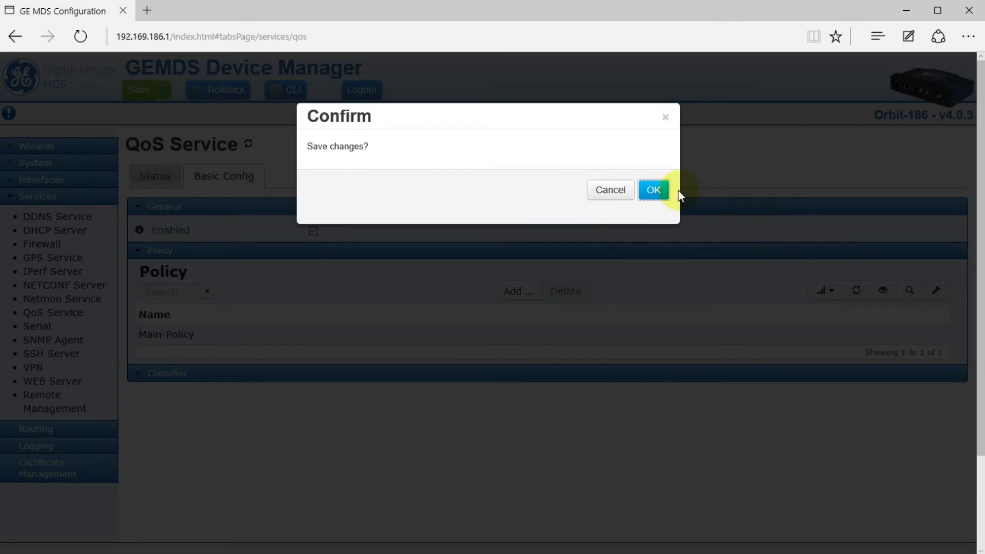
click(650, 190)
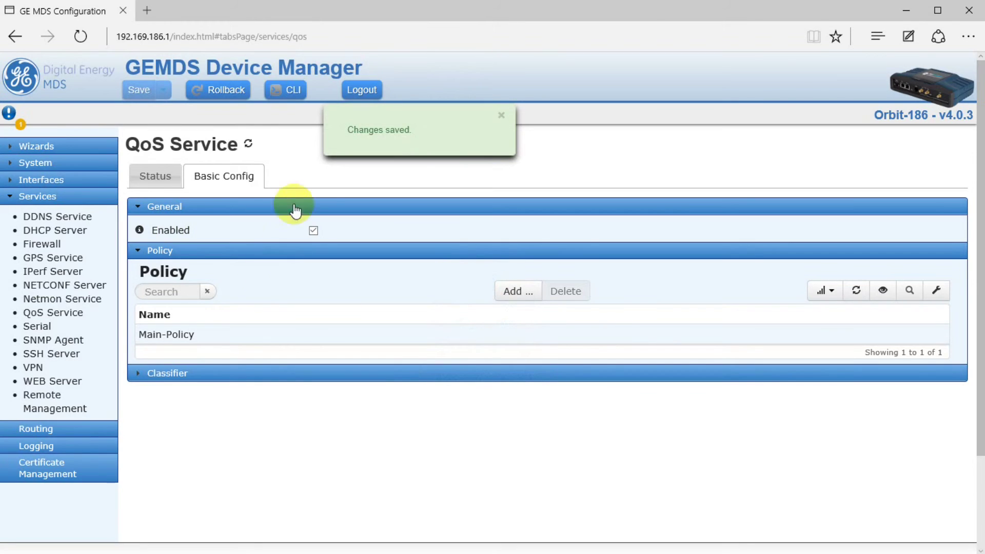
click(13, 199)
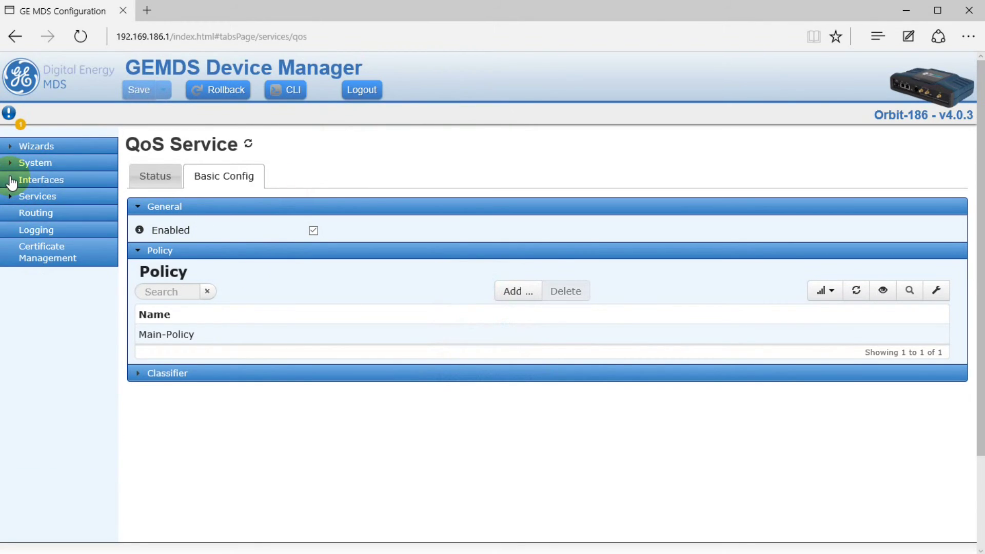
click(11, 180)
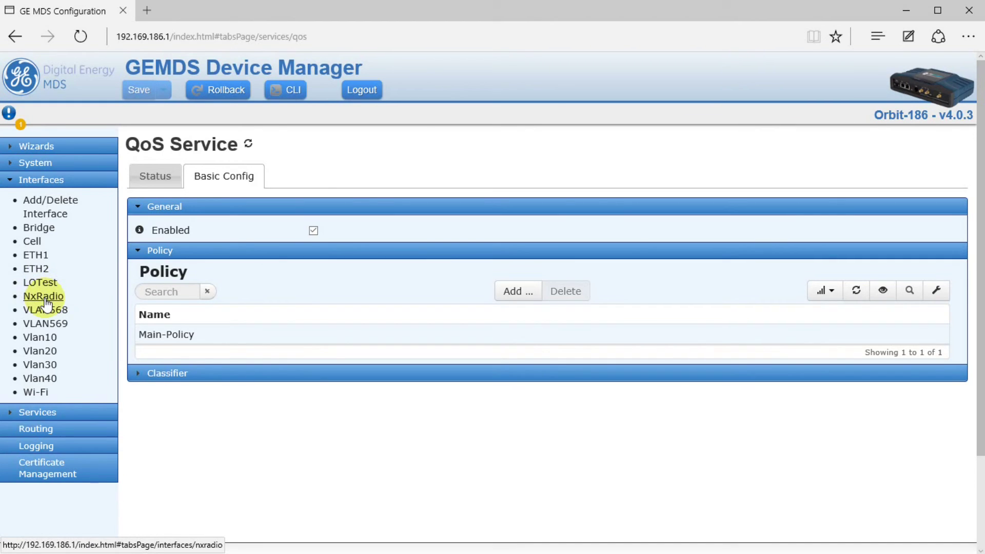
Select Main-Policy as the QoS output policy in the NxRadio interface's QoS settings.
click(44, 299)
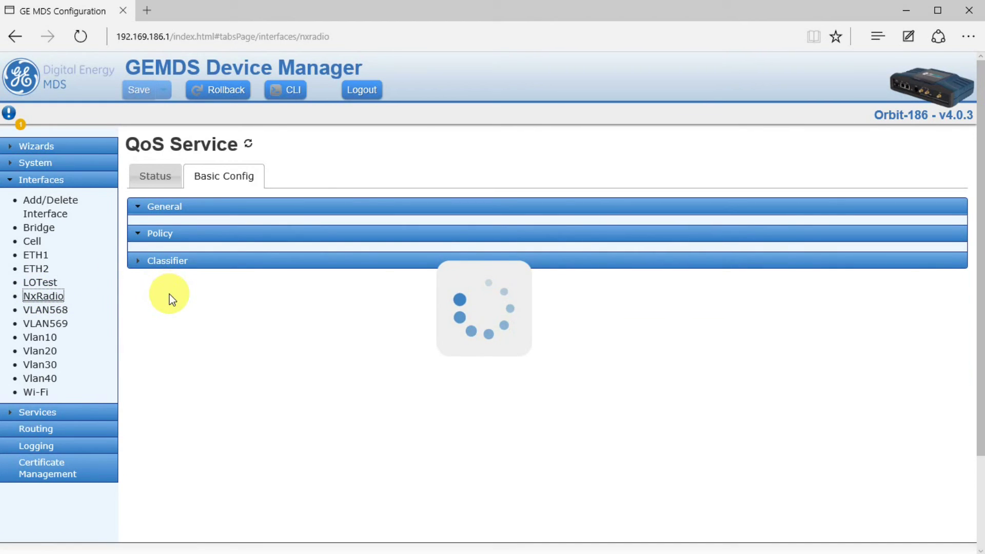
click(246, 172)
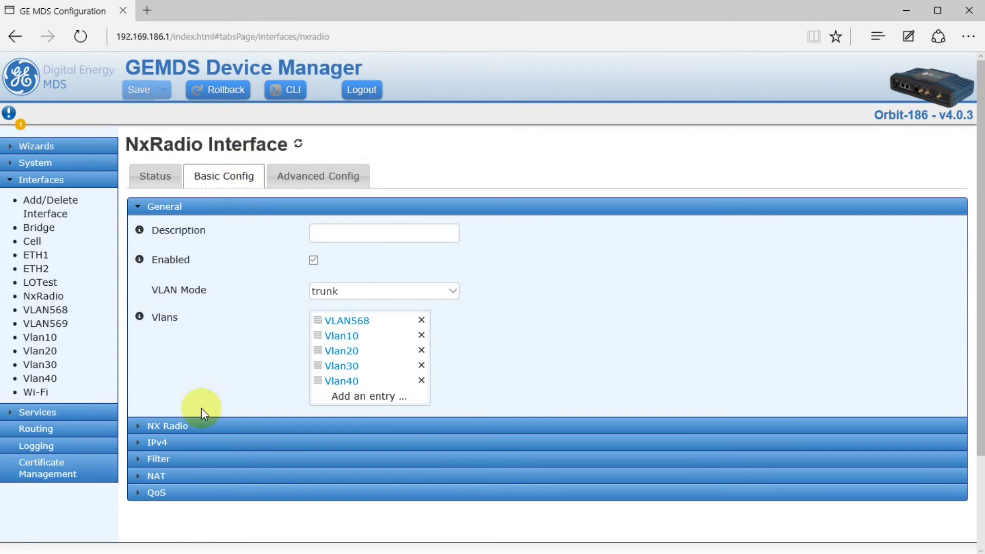
click(185, 493)
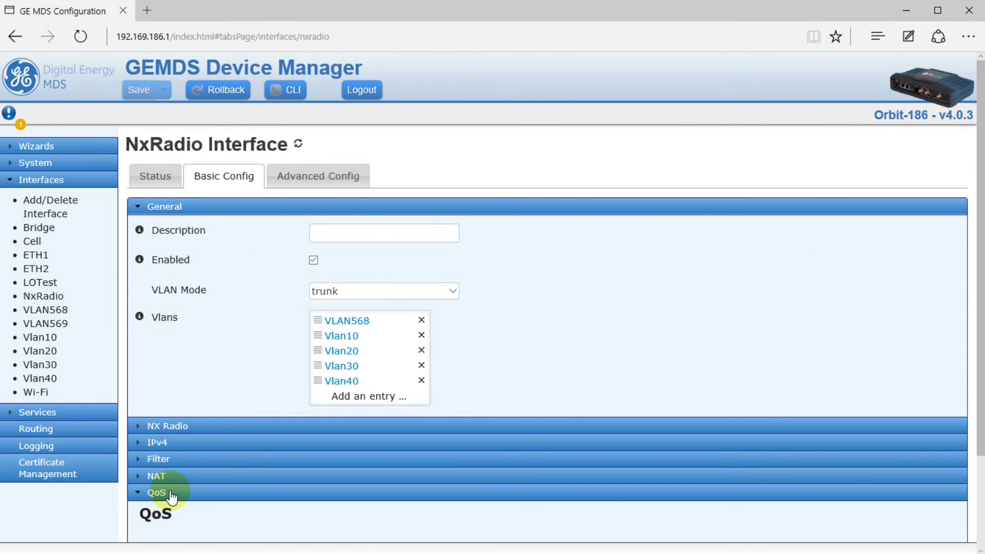
scroll(172, 493, down, 3)
click(429, 437)
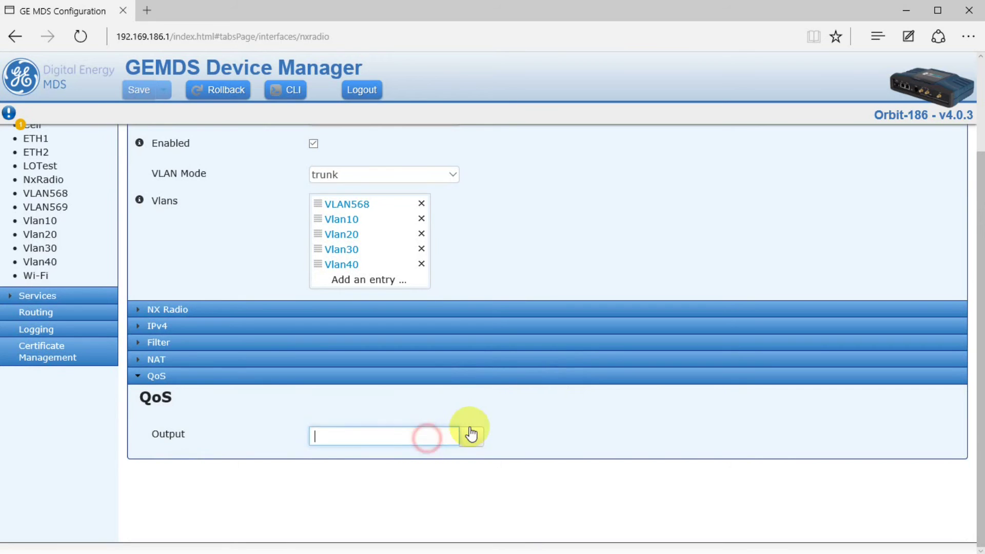
click(470, 437)
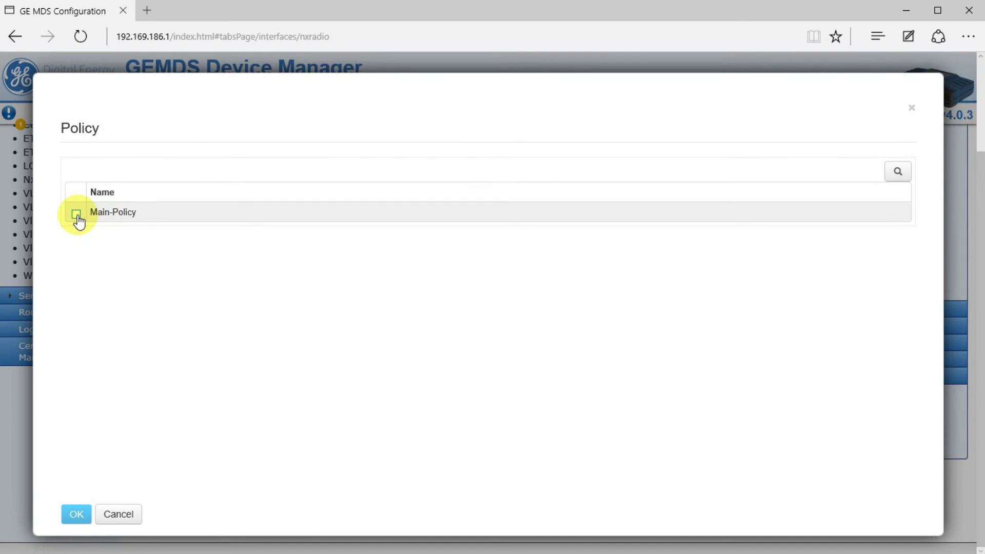
click(76, 213)
click(82, 517)
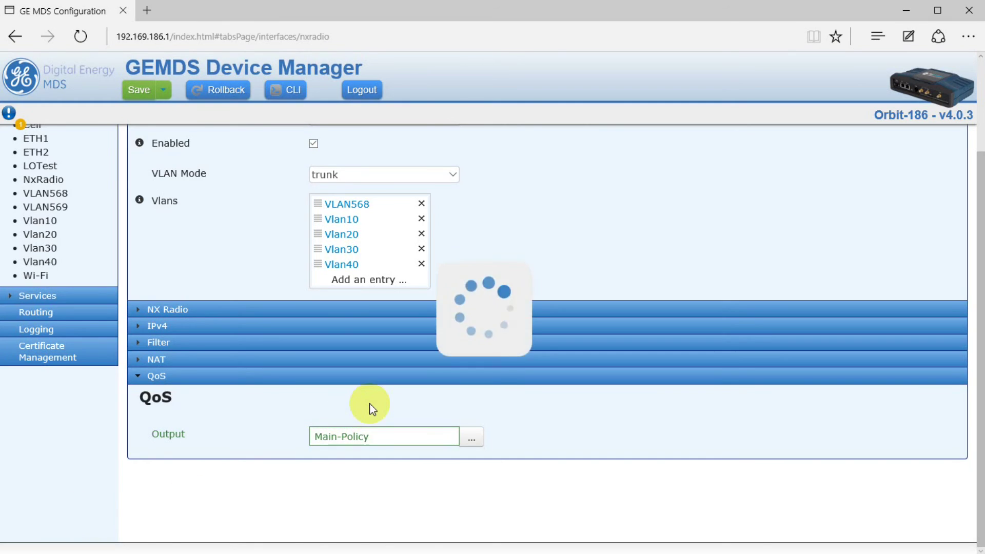
Save the NxRadio Main-Policy QoS output to the device, confirming the Save changes prompt.
click(137, 91)
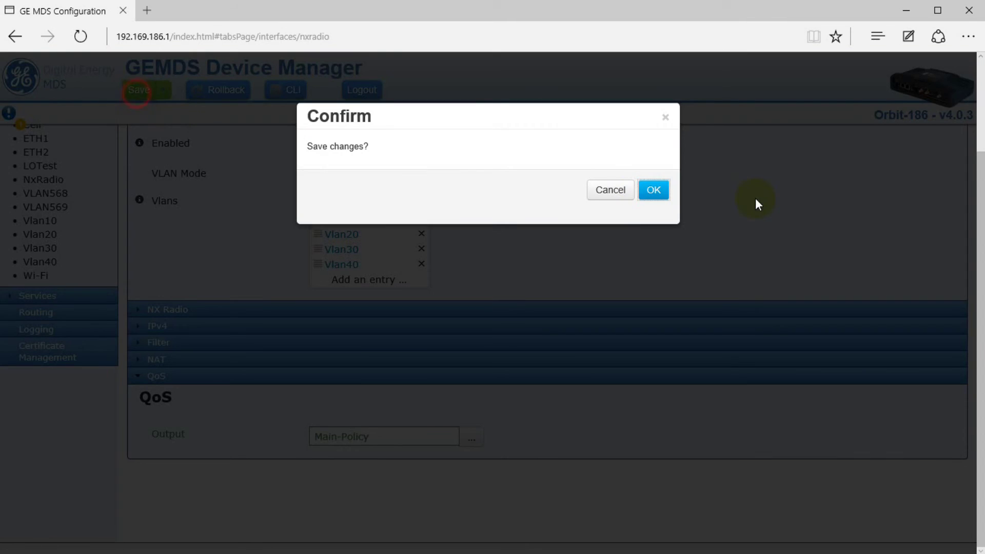
click(657, 192)
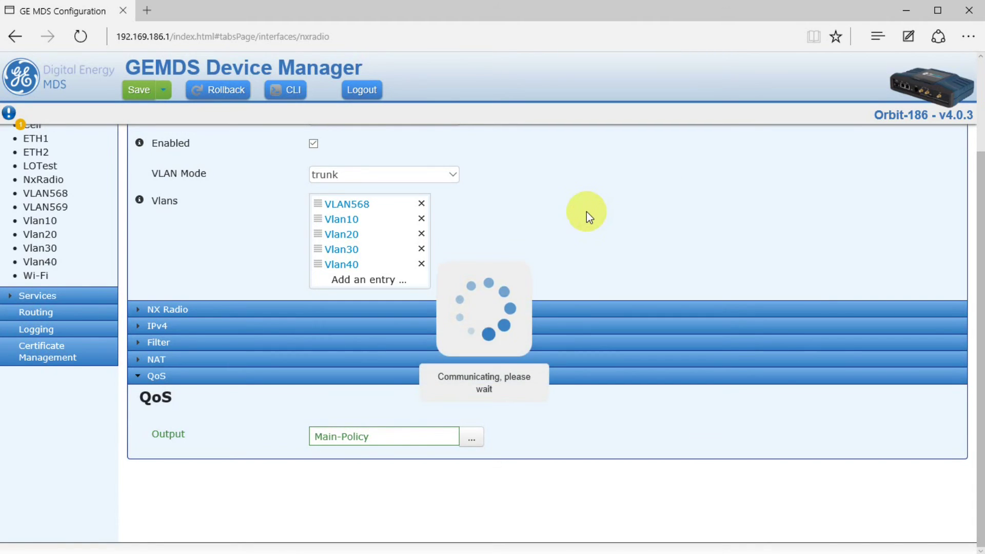